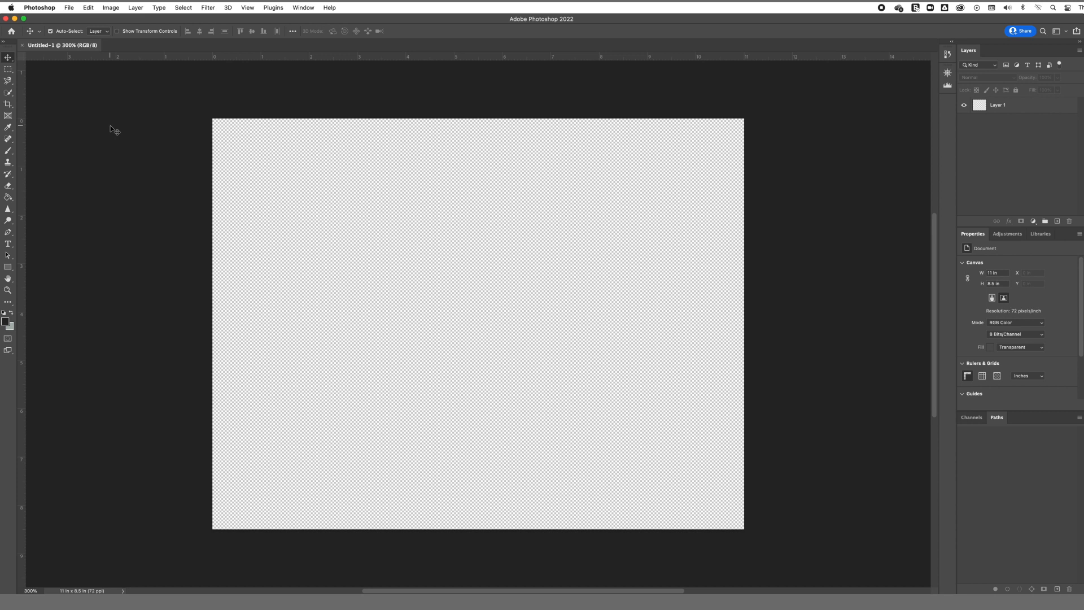
# Step: Place the image 1. Trinity Brick.jpeg from the Training images folder as an embedded layer
pyautogui.click(66, 8)
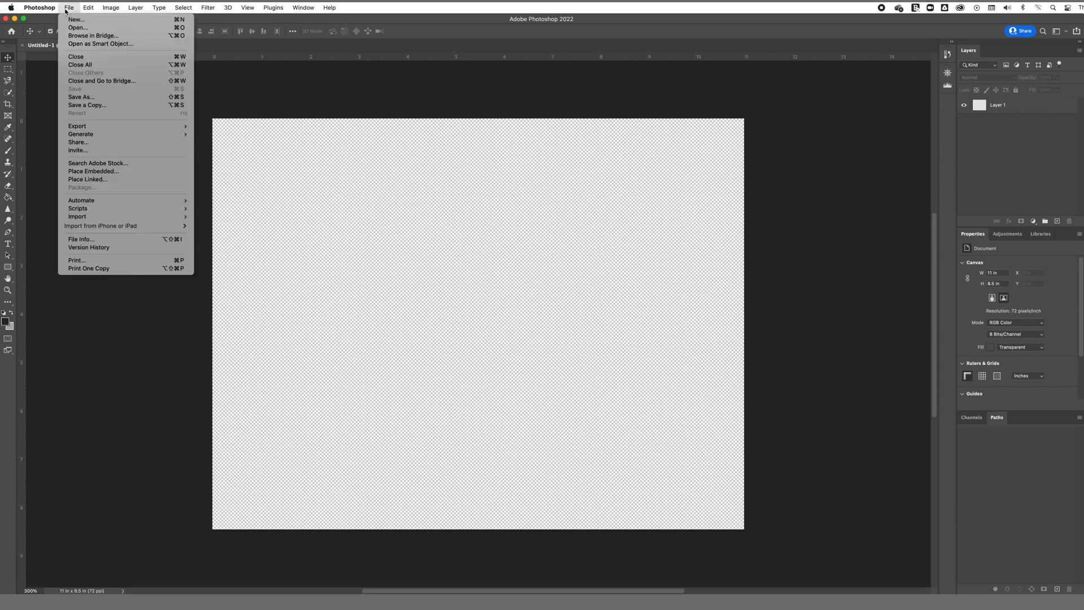
pyautogui.click(118, 172)
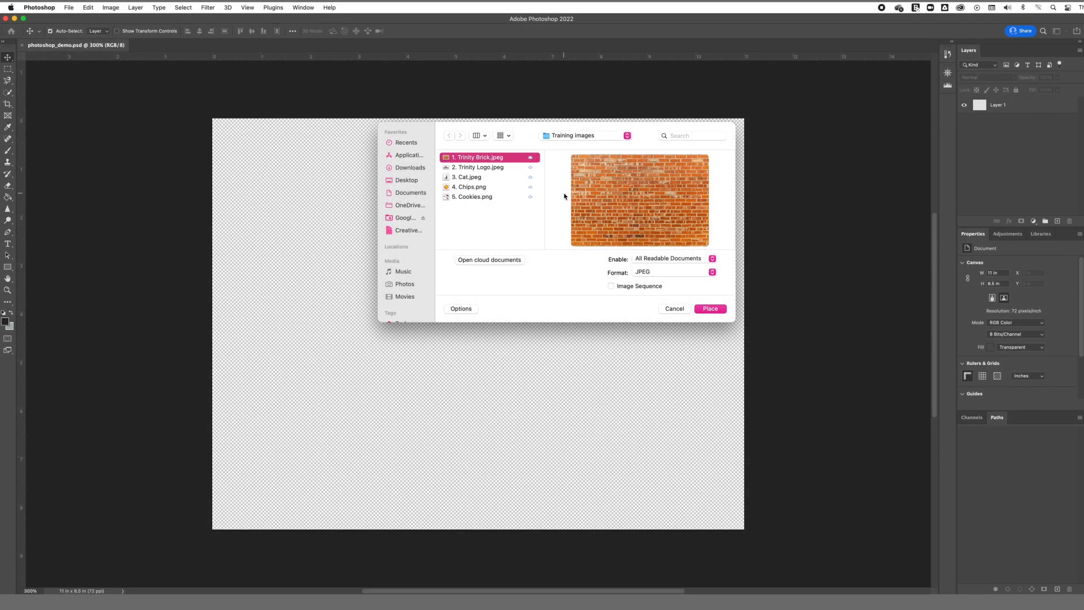
pyautogui.click(709, 309)
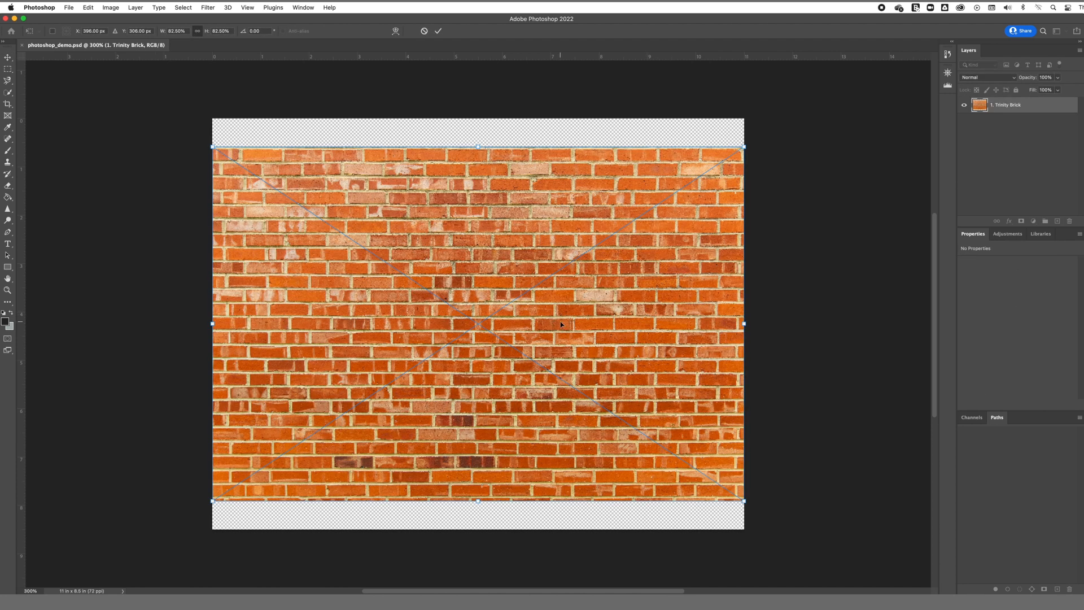
pyautogui.press('Return')
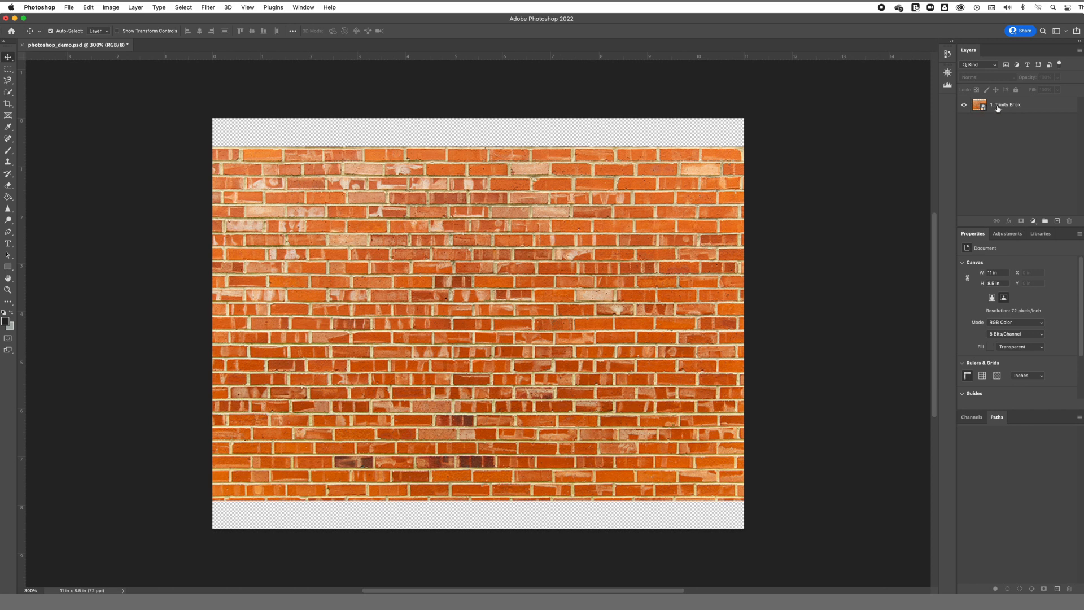
# Step: Rasterize the Trinity Brick layer
pyautogui.click(998, 108)
pyautogui.rightClick(998, 108)
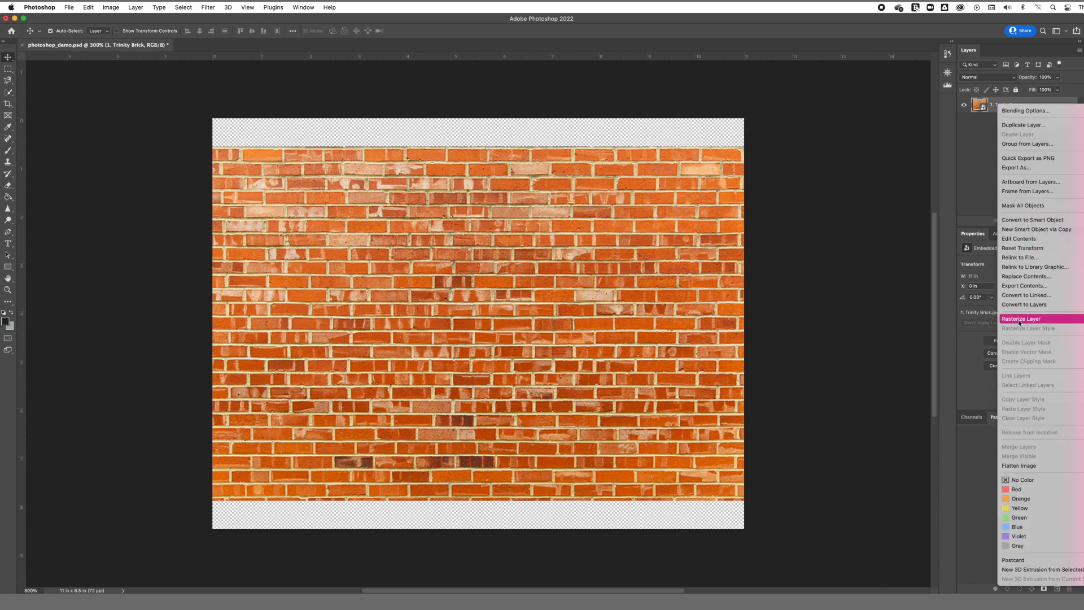
pyautogui.click(1003, 322)
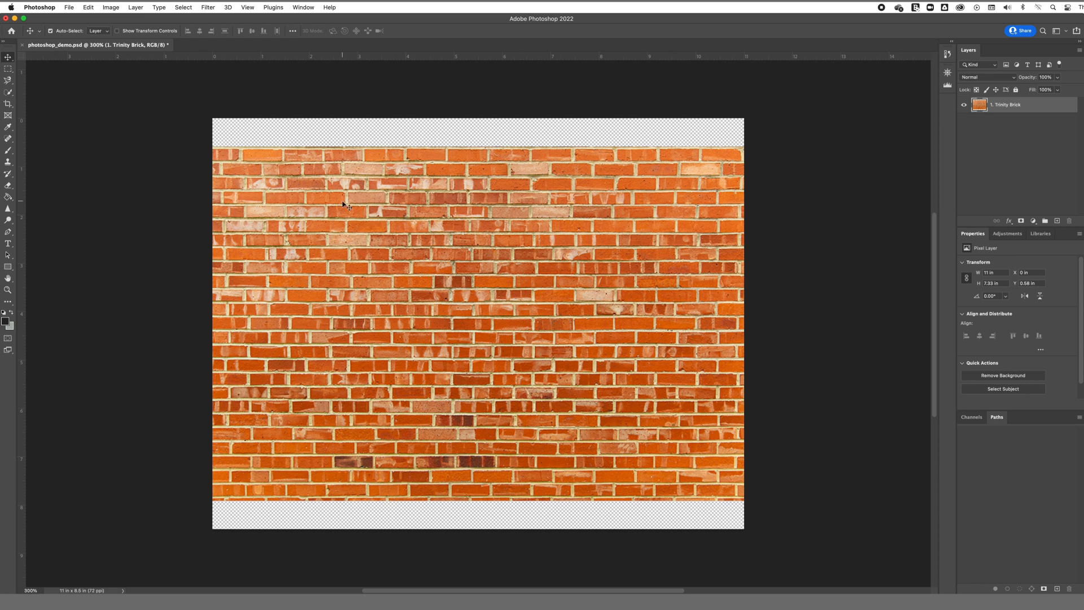
# Step: Scale the brick layer up so it covers the whole canvas and lock that layer
pyautogui.click(90, 7)
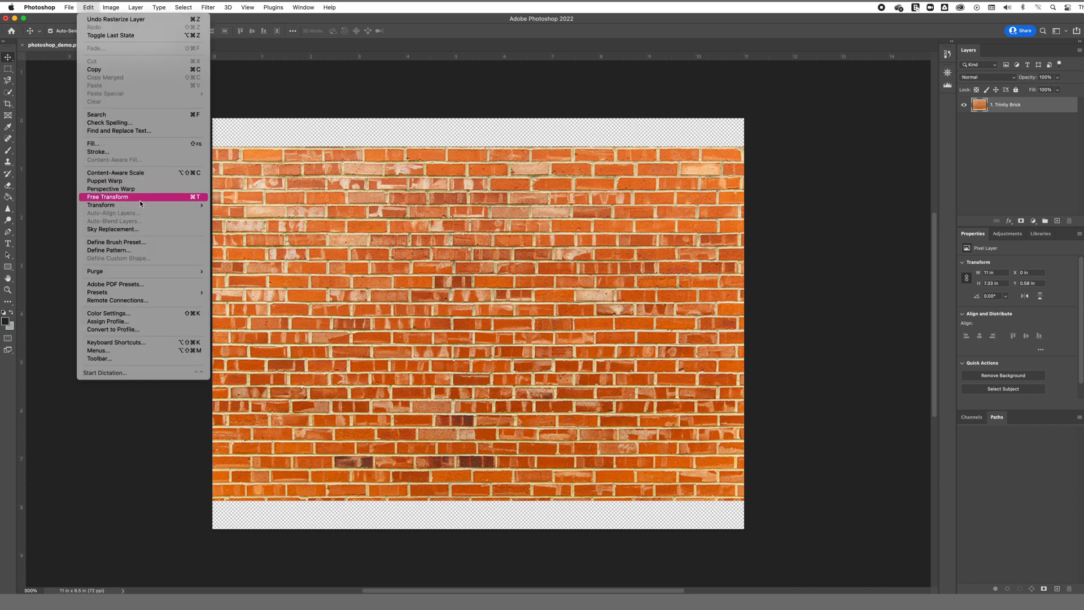
pyautogui.moveTo(141, 205)
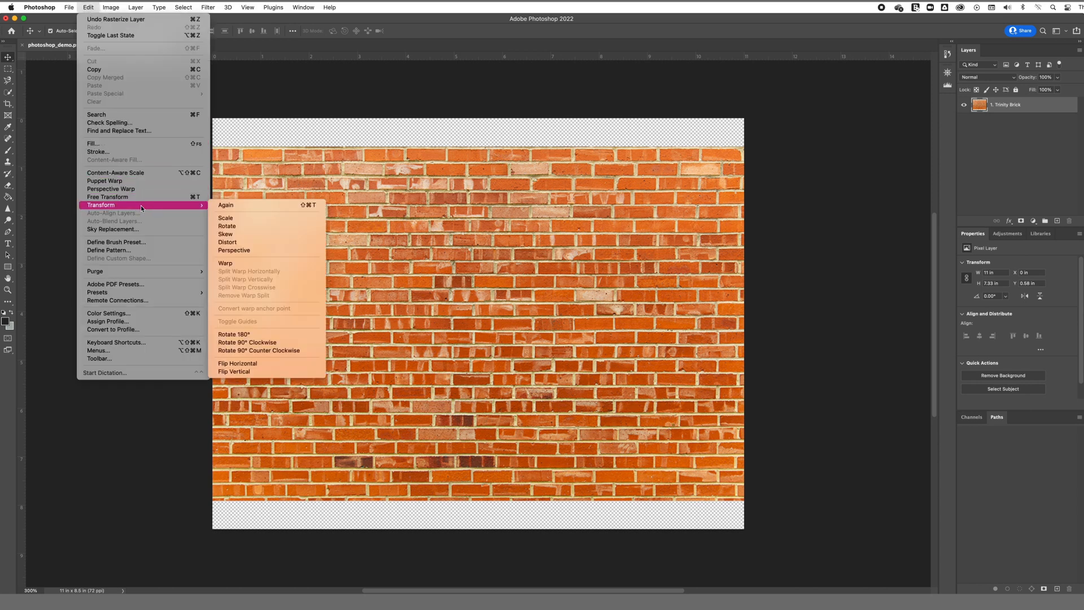
pyautogui.click(226, 218)
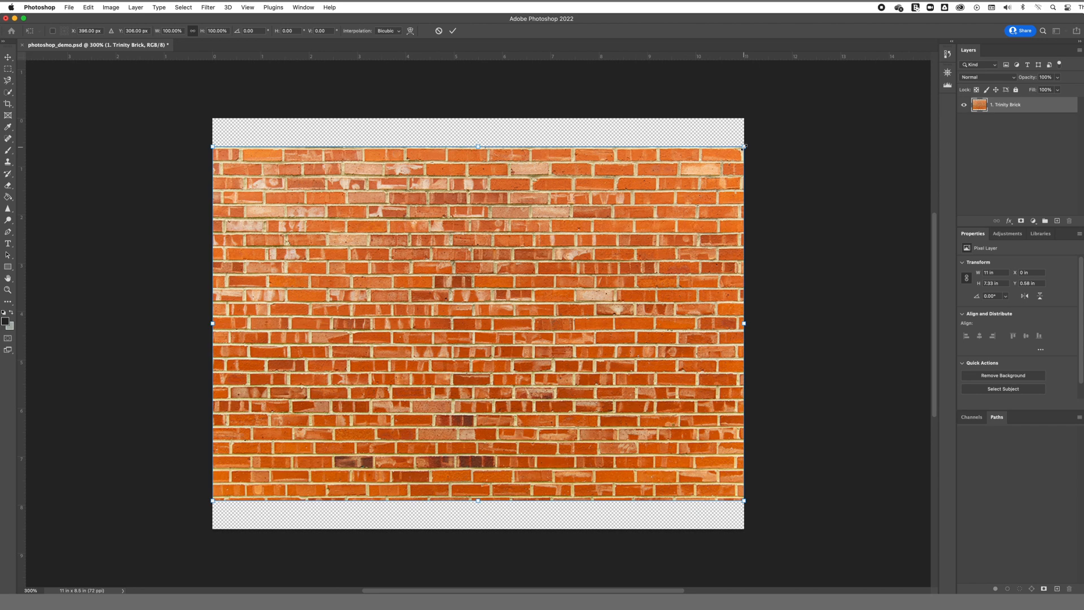
pyautogui.moveTo(744, 147); pyautogui.dragTo(793, 126)
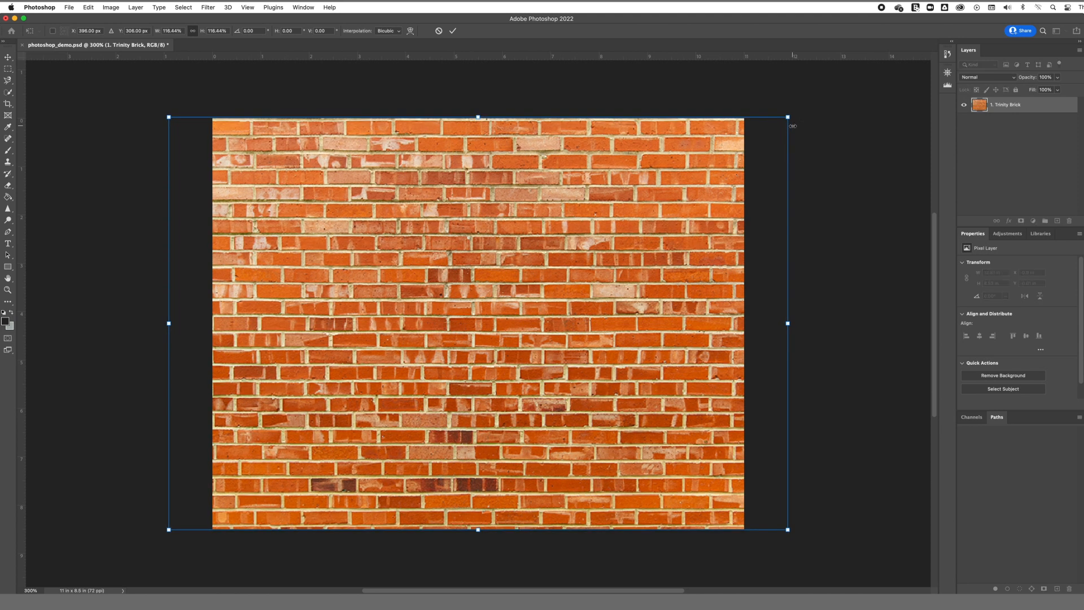
pyautogui.click(1017, 92)
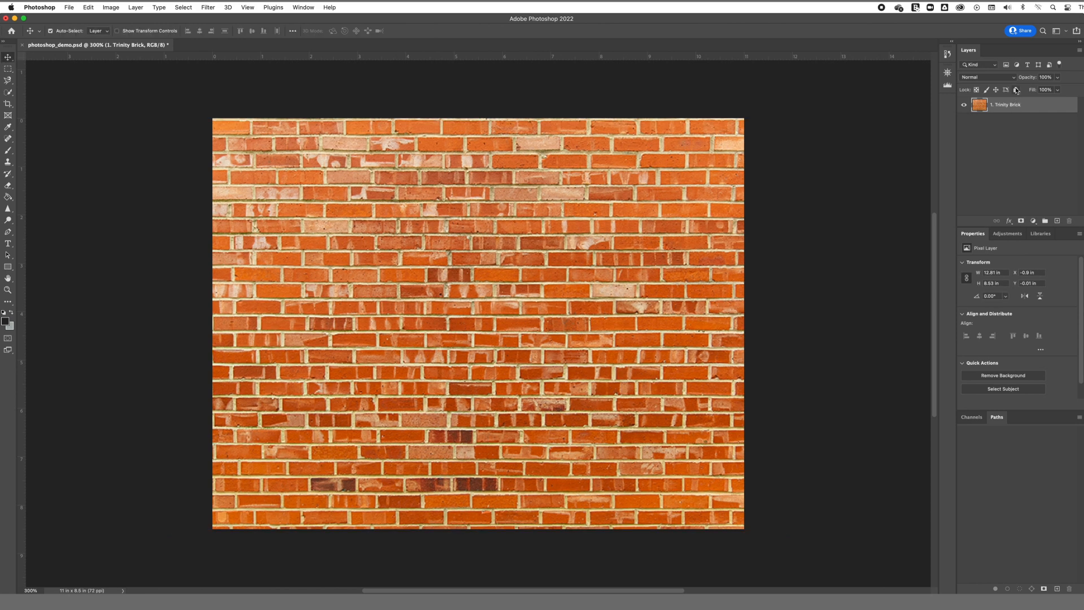
# Step: Place the Trinity Logo image into the document and rasterize its layer
pyautogui.click(69, 7)
pyautogui.click(85, 182)
pyautogui.click(713, 309)
pyautogui.press('Return')
pyautogui.rightClick(998, 109)
pyautogui.click(1031, 319)
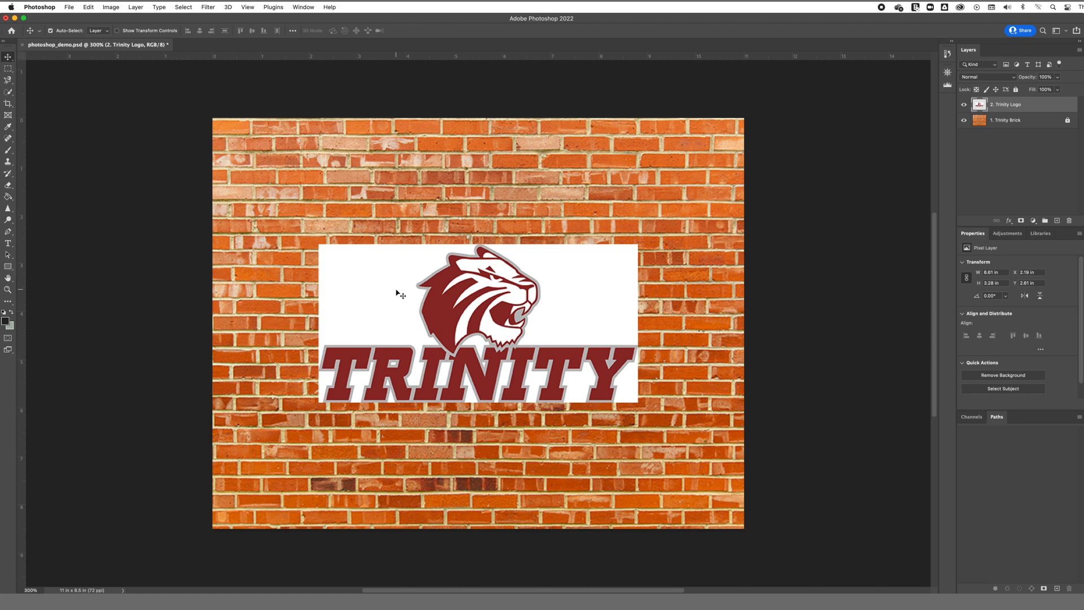
# Step: Delete the white rectangles on both sides of the tiger head using rectangular marquee selections
pyautogui.press('m')
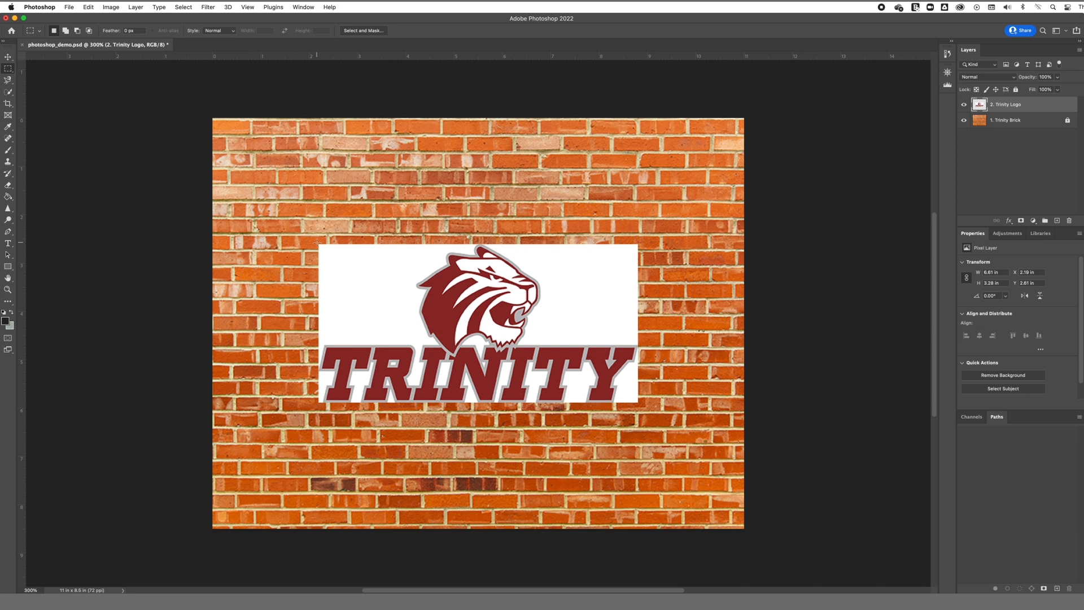
pyautogui.moveTo(317, 243); pyautogui.dragTo(414, 343)
pyautogui.press('Delete')
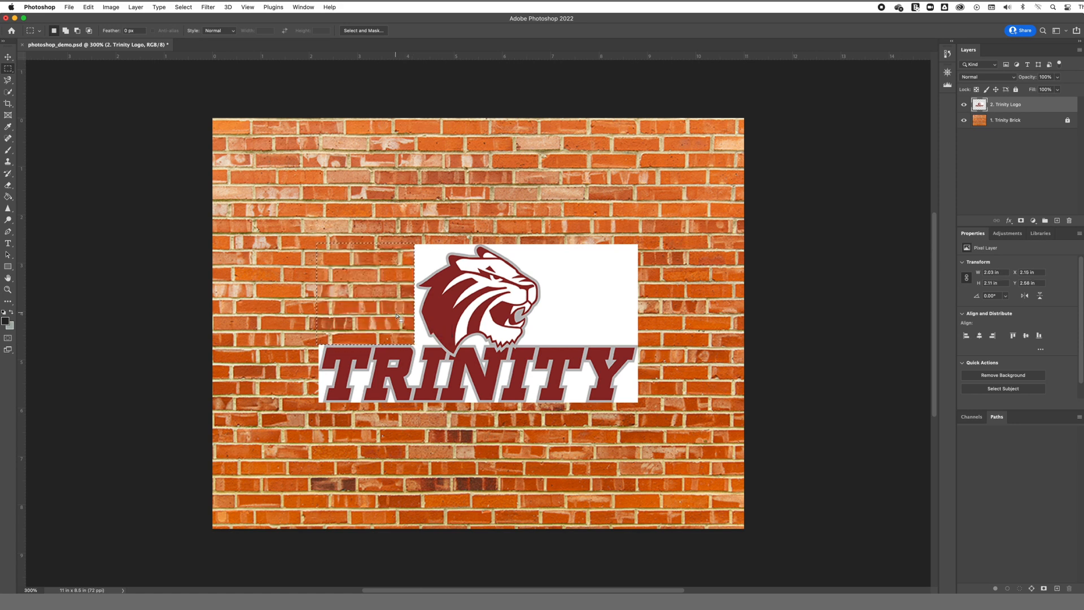
pyautogui.press('super+d')
pyautogui.moveTo(638, 243); pyautogui.dragTo(541, 346)
pyautogui.press('Delete')
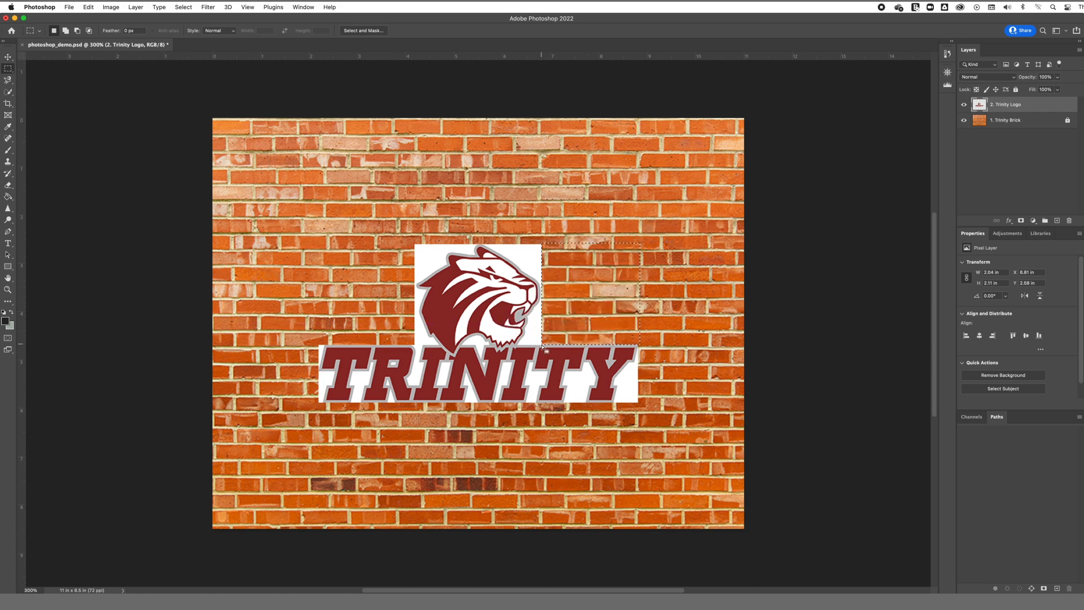
pyautogui.hotkey('ctrl', 'd')
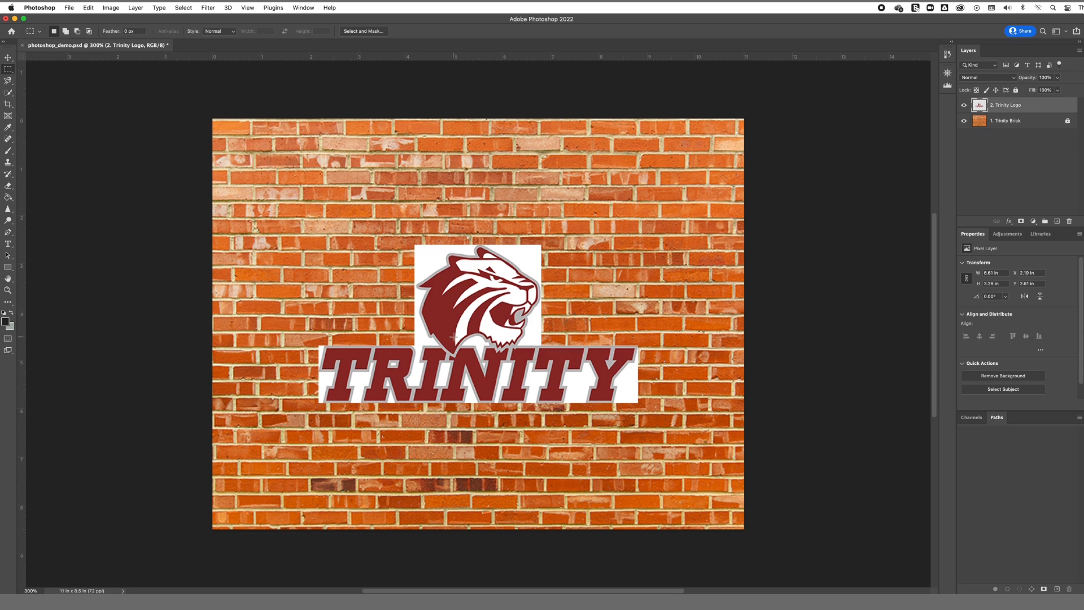
# Step: Zoom in on the logo and trace a Magnetic Lasso selection around the tiger head
pyautogui.click(8, 291)
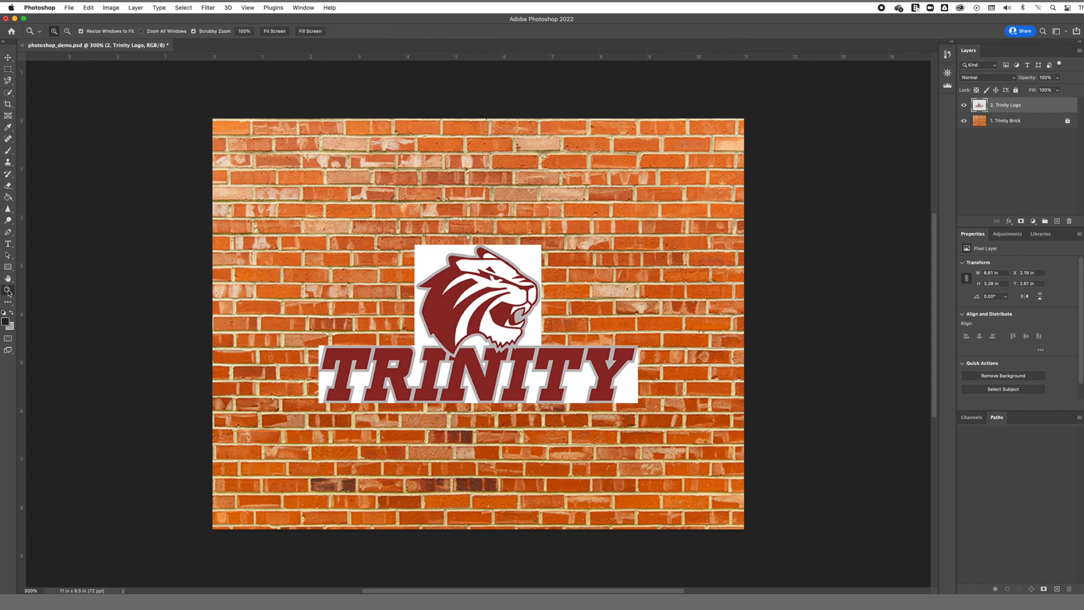
pyautogui.click(482, 282)
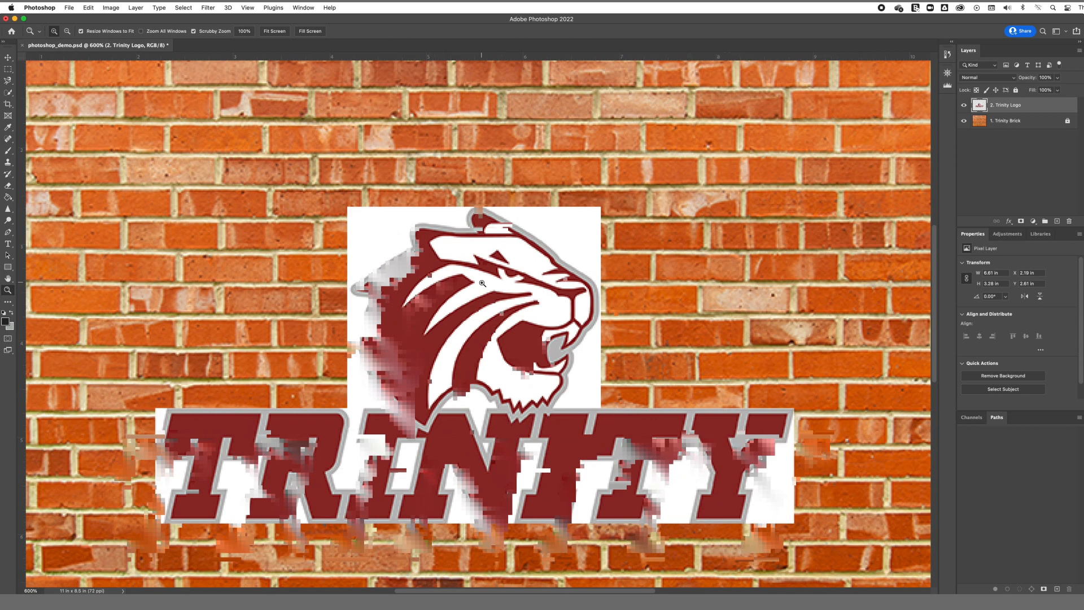
pyautogui.click(482, 283)
pyautogui.press('space')
pyautogui.moveTo(482, 283); pyautogui.dragTo(474, 238)
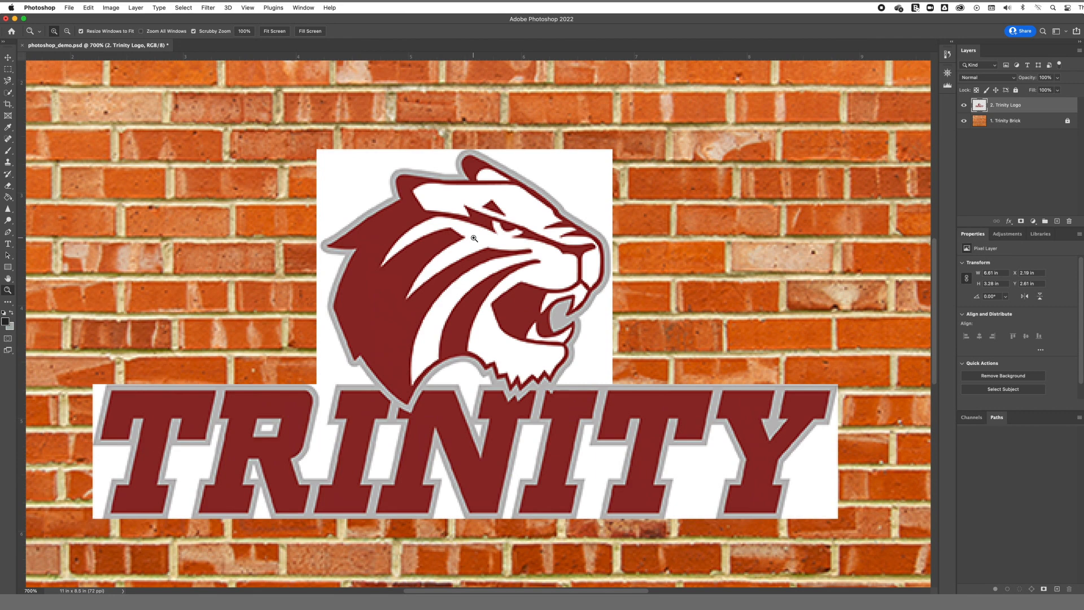
pyautogui.click(8, 87)
pyautogui.click(45, 80)
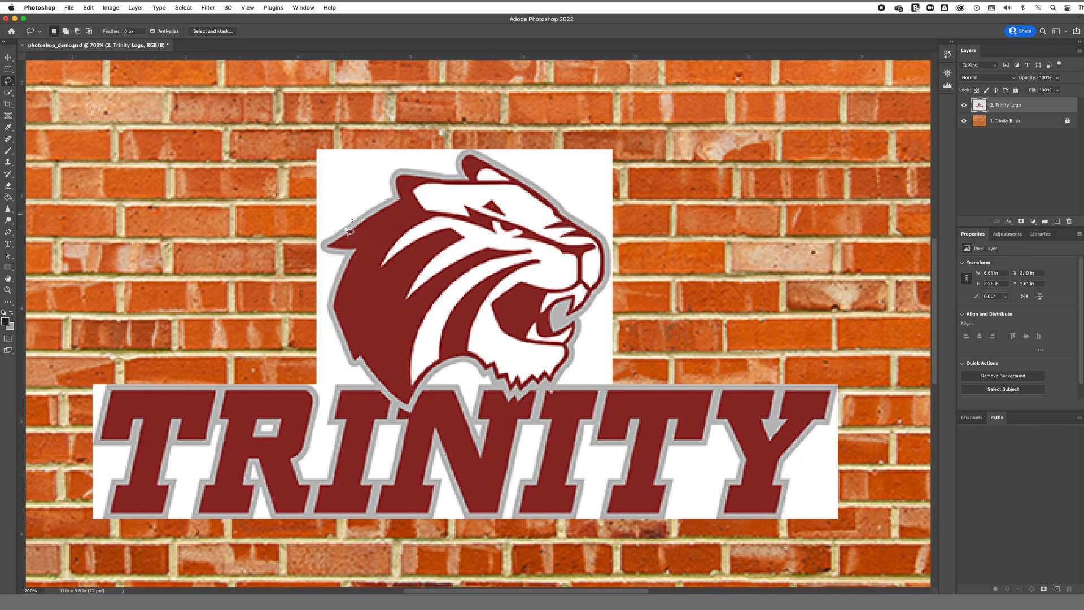
pyautogui.moveTo(345, 228); pyautogui.dragTo(395, 193)
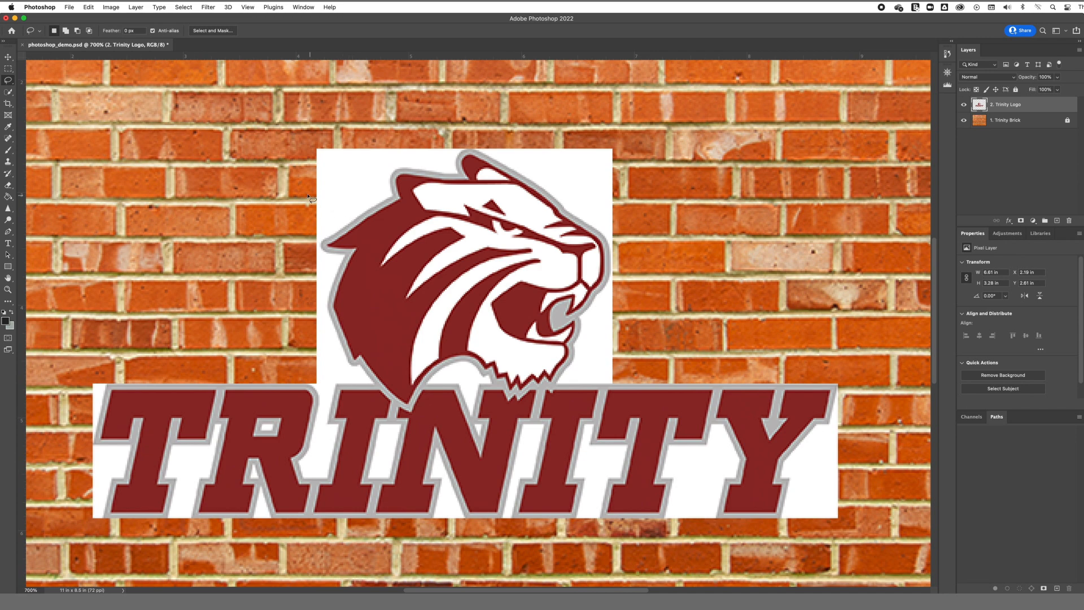
pyautogui.rightClick(8, 81)
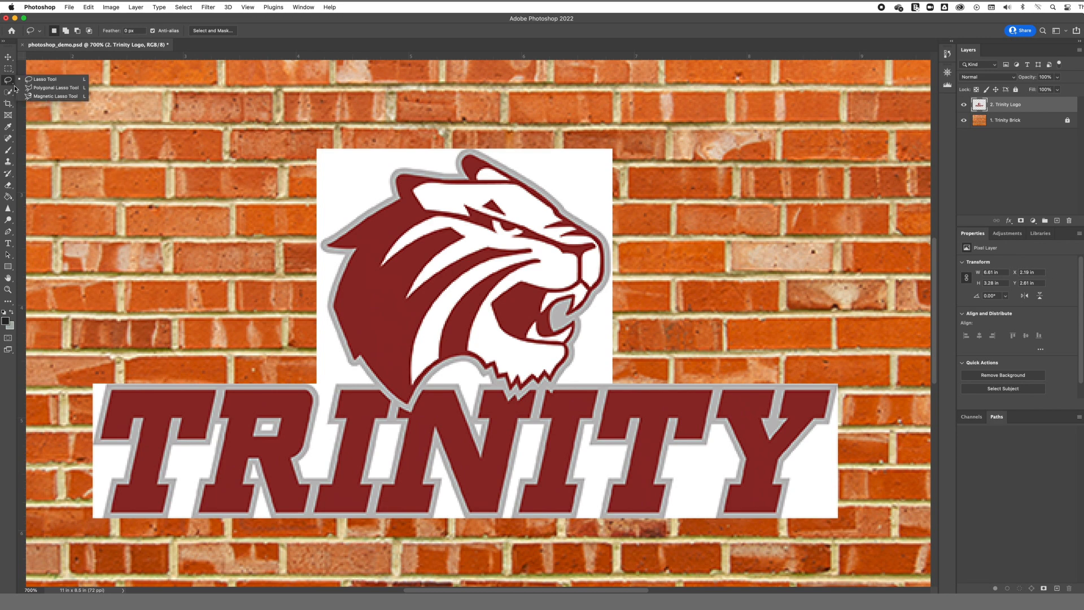
pyautogui.click(53, 96)
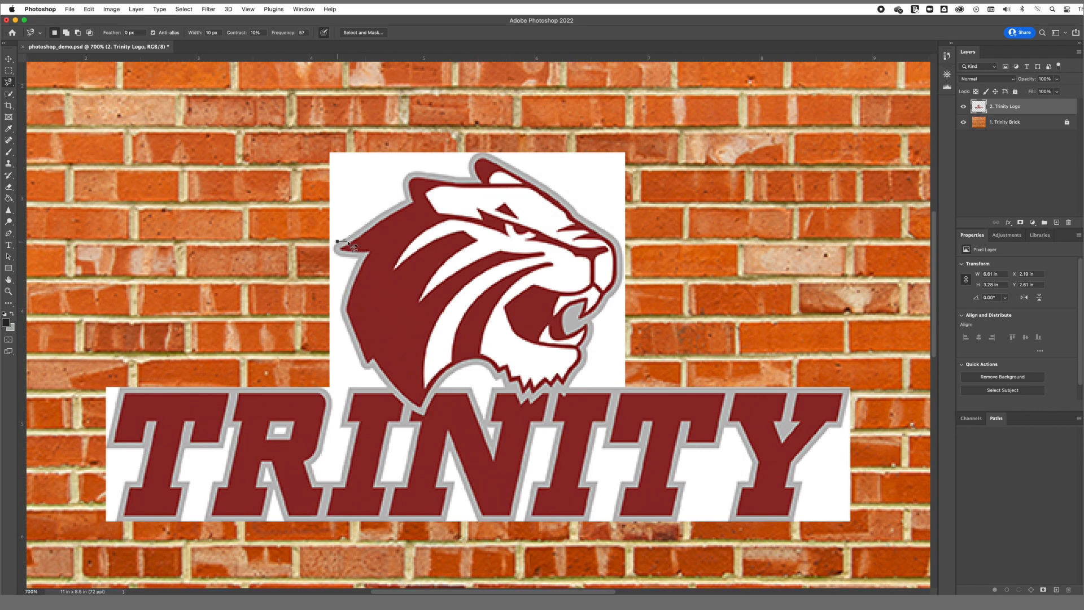
pyautogui.click(337, 241)
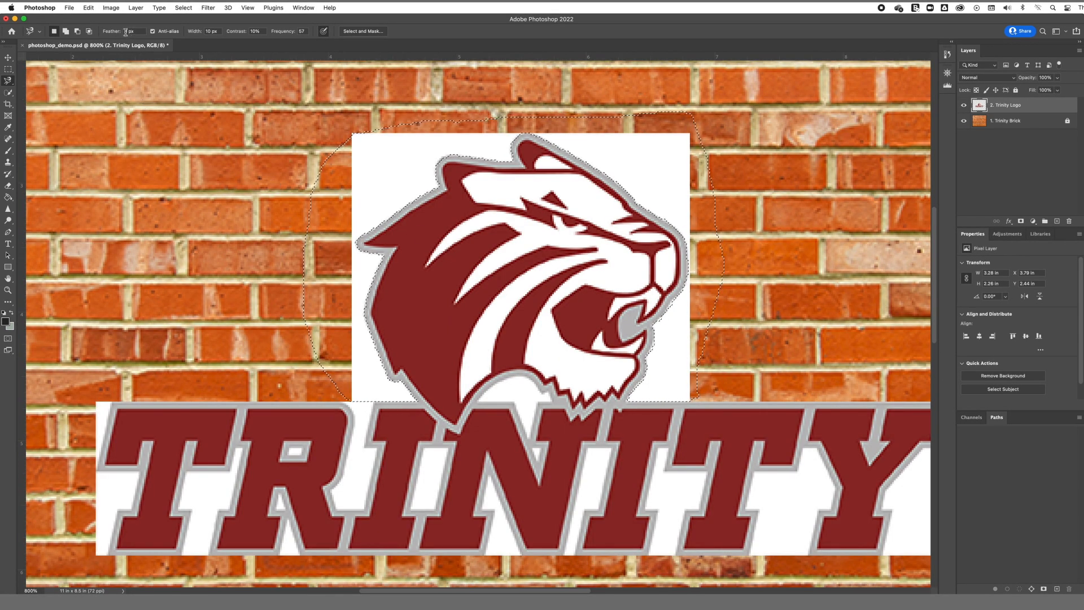
# Step: Set the feather to 50 px and delete the selected white background around the tiger head
pyautogui.doubleClick(125, 32)
pyautogui.write('50')
pyautogui.press('Return')
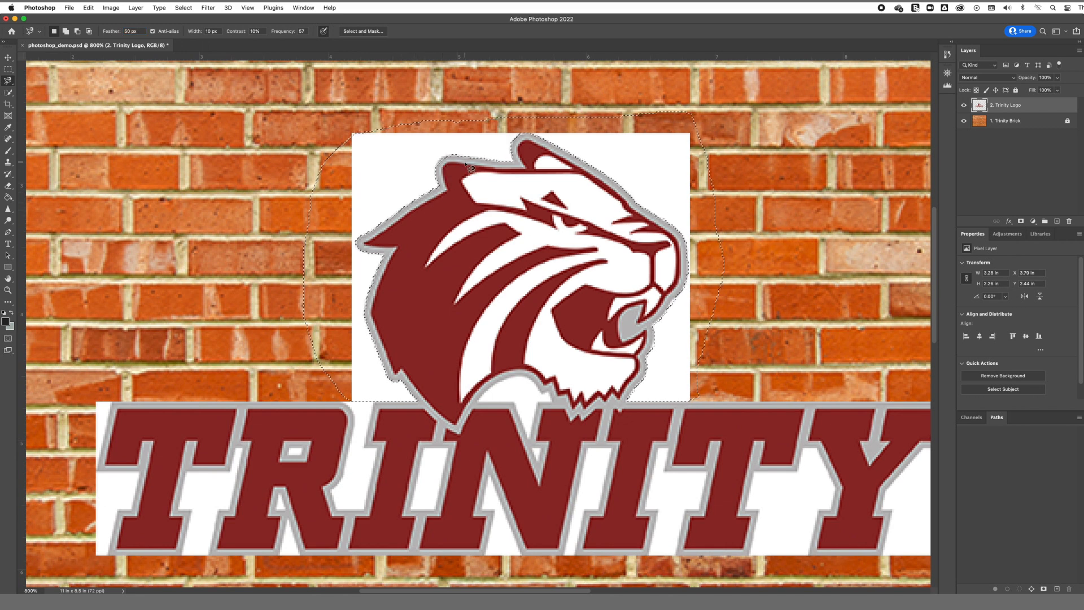
pyautogui.press('Delete')
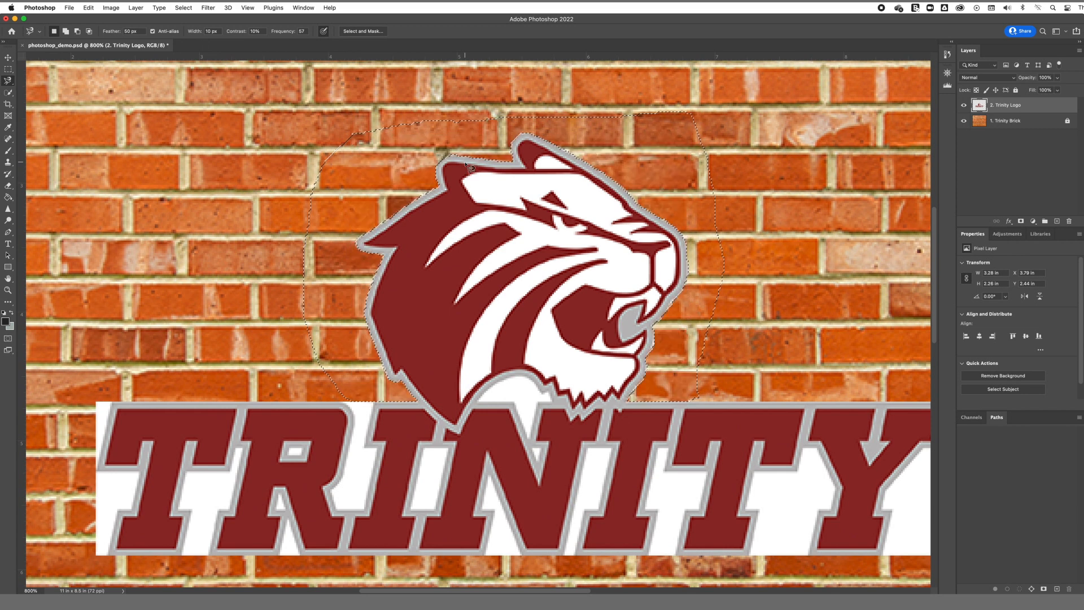
pyautogui.hotkey('ctrl', 'd')
# Step: Remove the white patches at the right end of the TRINITY wordmark with Quick Selection and delete
pyautogui.hotkey('ctrl', '-')
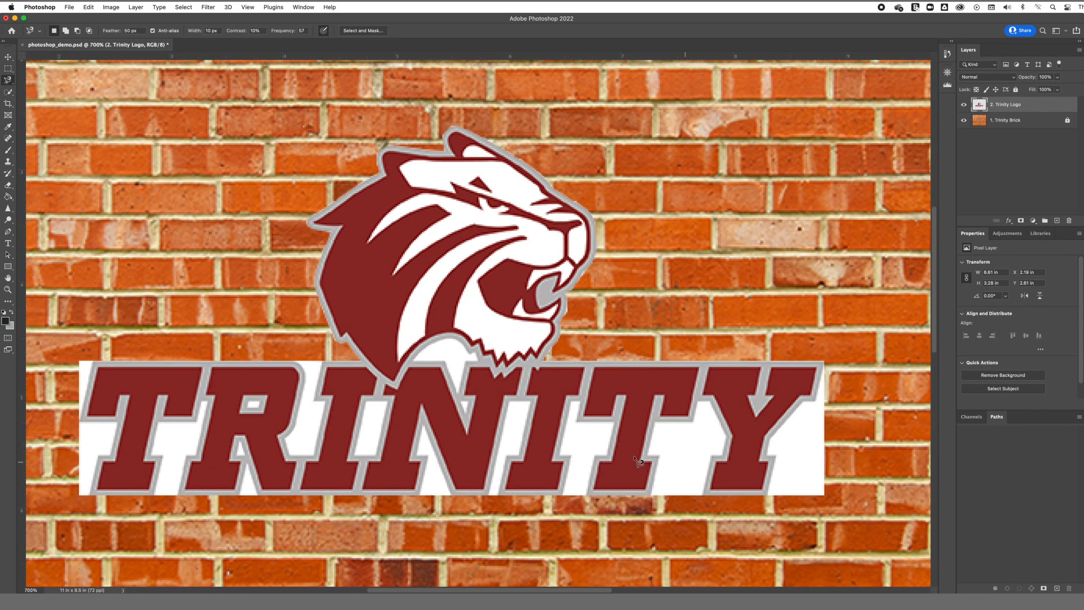
pyautogui.click(9, 92)
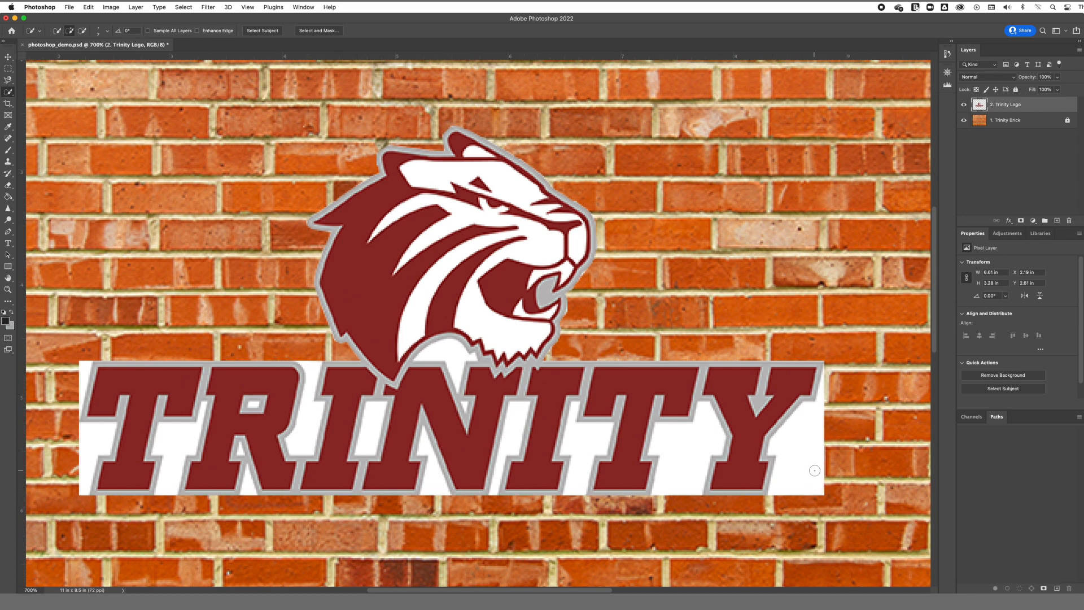
pyautogui.moveTo(814, 472)
pyautogui.mouseDown()
pyautogui.moveTo(804, 474)
pyautogui.moveTo(817, 487)
pyautogui.moveTo(802, 480)
pyautogui.moveTo(817, 440)
pyautogui.mouseUp()
pyautogui.press('Delete')
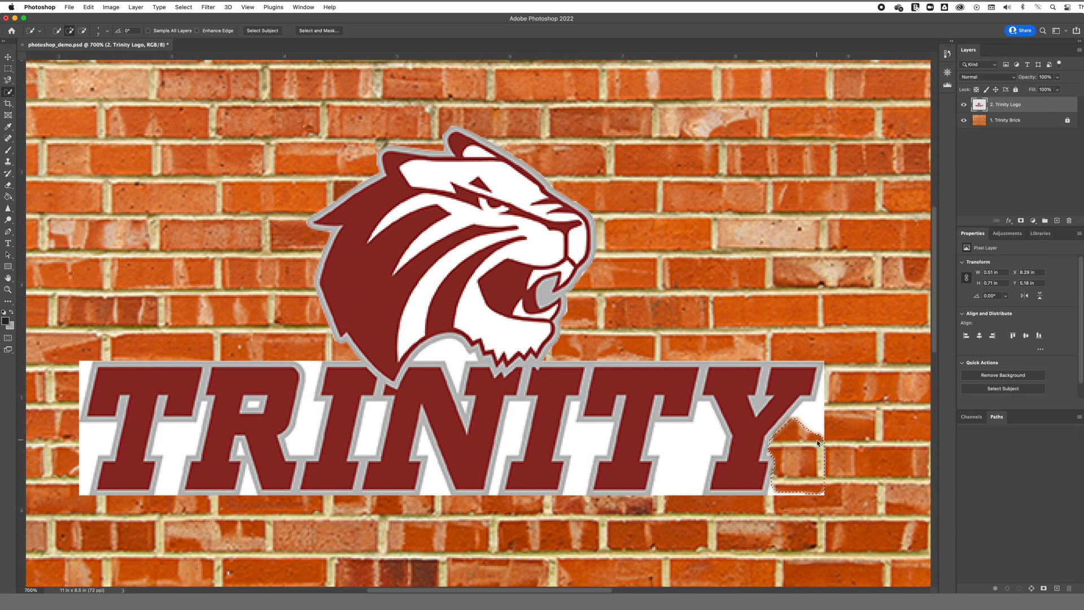
pyautogui.hotkey('ctrl', 'd')
pyautogui.press('l')
pyautogui.press('w')
pyautogui.press('Delete')
pyautogui.moveTo(814, 415)
pyautogui.mouseDown()
pyautogui.moveTo(825, 442)
pyautogui.moveTo(818, 403)
pyautogui.mouseUp()
pyautogui.press('Delete')
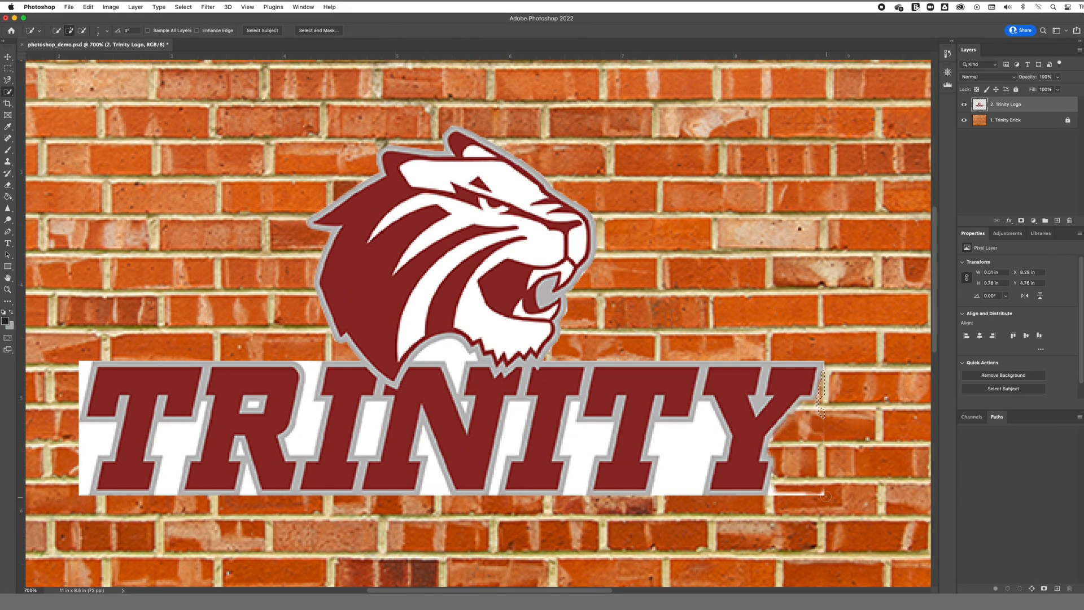
pyautogui.moveTo(686, 435); pyautogui.dragTo(686, 480)
pyautogui.press('Delete')
pyautogui.moveTo(660, 446); pyautogui.dragTo(672, 493)
pyautogui.press('super+d')
# Step: Shrink the Quick Selection brush and delete the white gaps inside and between the letters
pyautogui.press('[')
pyautogui.press('[')
pyautogui.press('[')
pyautogui.press('[')
pyautogui.moveTo(374, 413); pyautogui.dragTo(367, 443)
pyautogui.press('Delete')
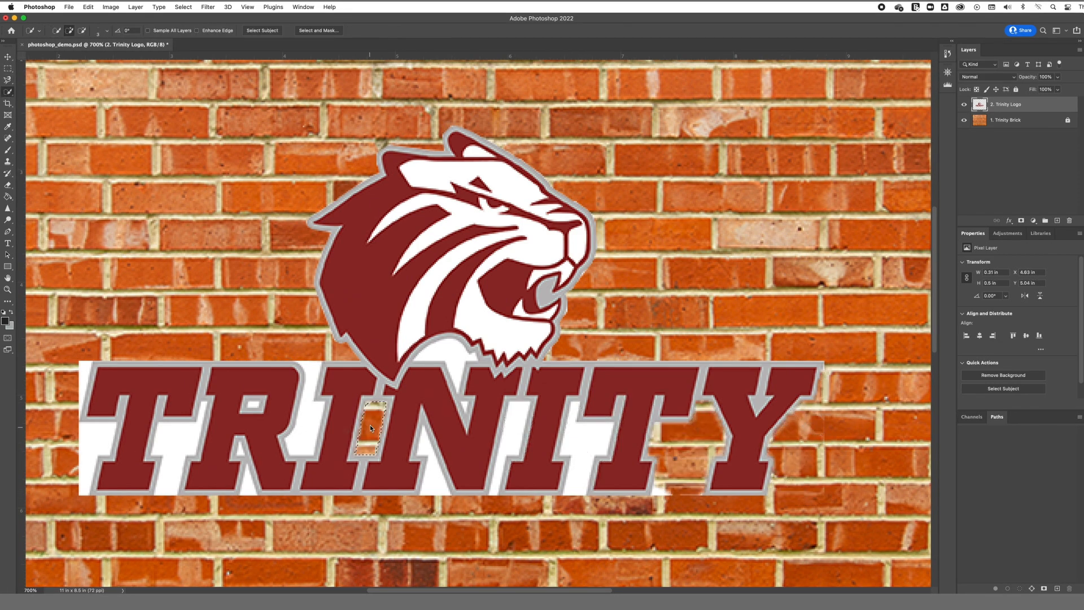
pyautogui.moveTo(310, 401); pyautogui.dragTo(305, 444)
pyautogui.press('Delete')
pyautogui.press('Delete')
pyautogui.moveTo(179, 435); pyautogui.dragTo(174, 448)
pyautogui.press('Delete')
pyautogui.moveTo(88, 437); pyautogui.dragTo(86, 480)
pyautogui.press('Delete')
pyautogui.press('Delete')
pyautogui.press('Delete')
# Step: Trace a polygonal lasso selection along the white strip below the letters and delete it
pyautogui.press('l')
pyautogui.click(87, 388)
pyautogui.click(118, 422)
pyautogui.click(112, 455)
pyautogui.click(90, 493)
pyautogui.click(184, 461)
pyautogui.click(246, 465)
pyautogui.click(420, 495)
pyautogui.click(429, 456)
pyautogui.click(418, 454)
pyautogui.click(489, 495)
pyautogui.click(510, 402)
pyautogui.click(531, 402)
pyautogui.click(519, 455)
pyautogui.click(507, 455)
pyautogui.click(498, 497)
pyautogui.click(571, 455)
pyautogui.click(560, 455)
pyautogui.click(577, 422)
pyautogui.click(614, 422)
pyautogui.click(596, 455)
pyautogui.click(588, 496)
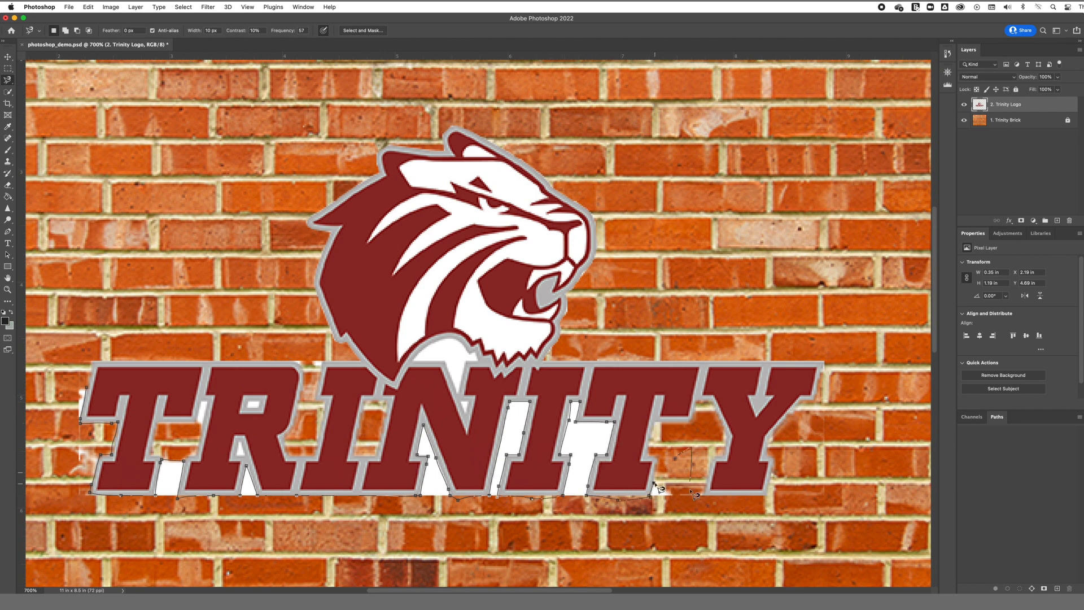
pyautogui.click(86, 388)
pyautogui.press('Delete')
pyautogui.press('super+d')
pyautogui.click(414, 359)
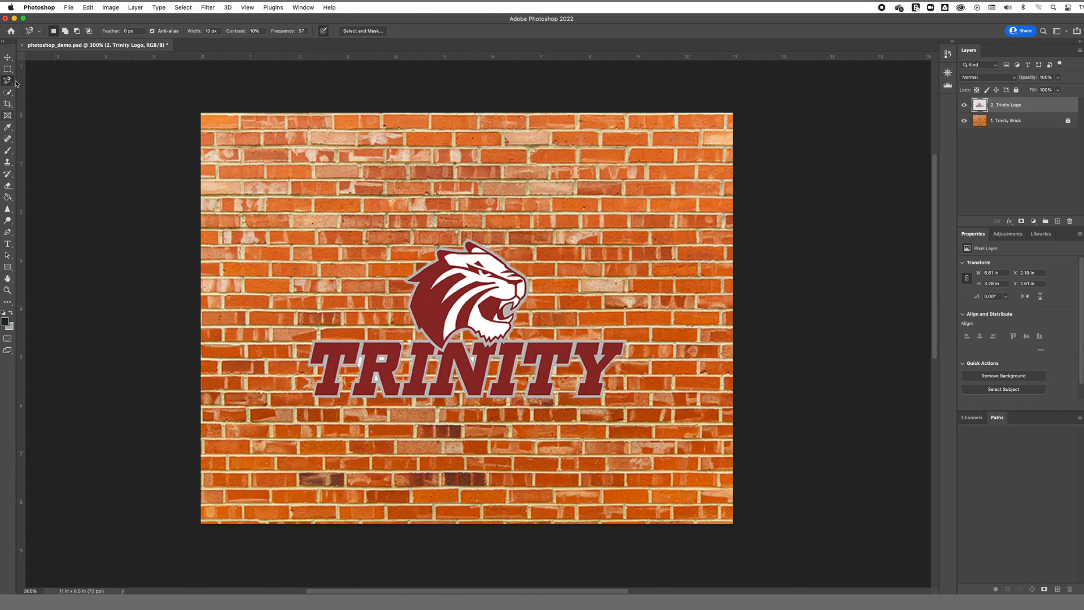
# Step: Move the logo up near the top of the canvas and lock its layer
pyautogui.click(10, 60)
pyautogui.moveTo(495, 315); pyautogui.dragTo(497, 191)
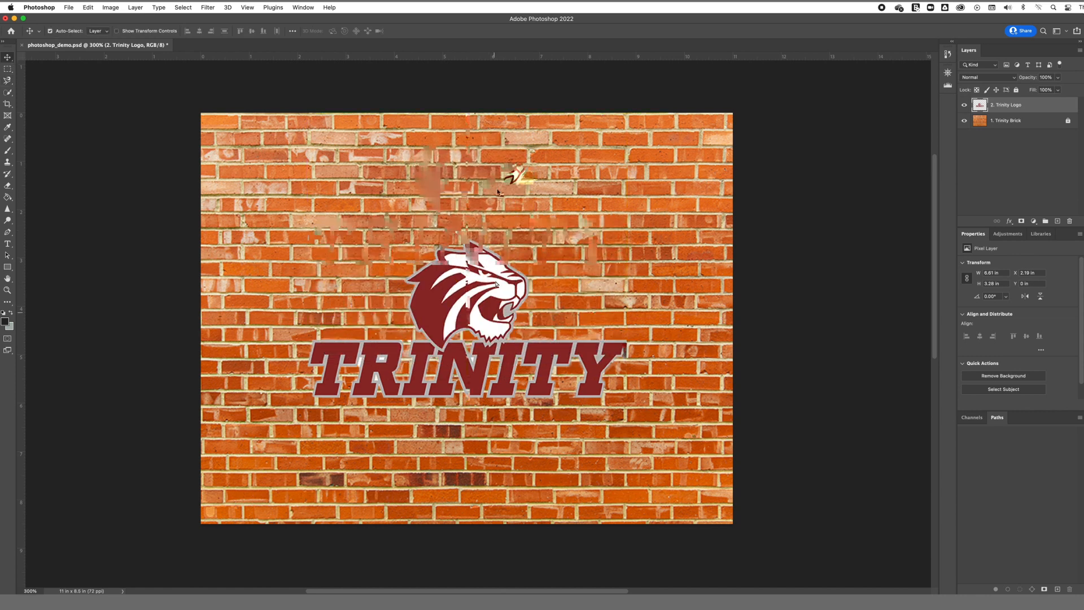
pyautogui.click(1017, 90)
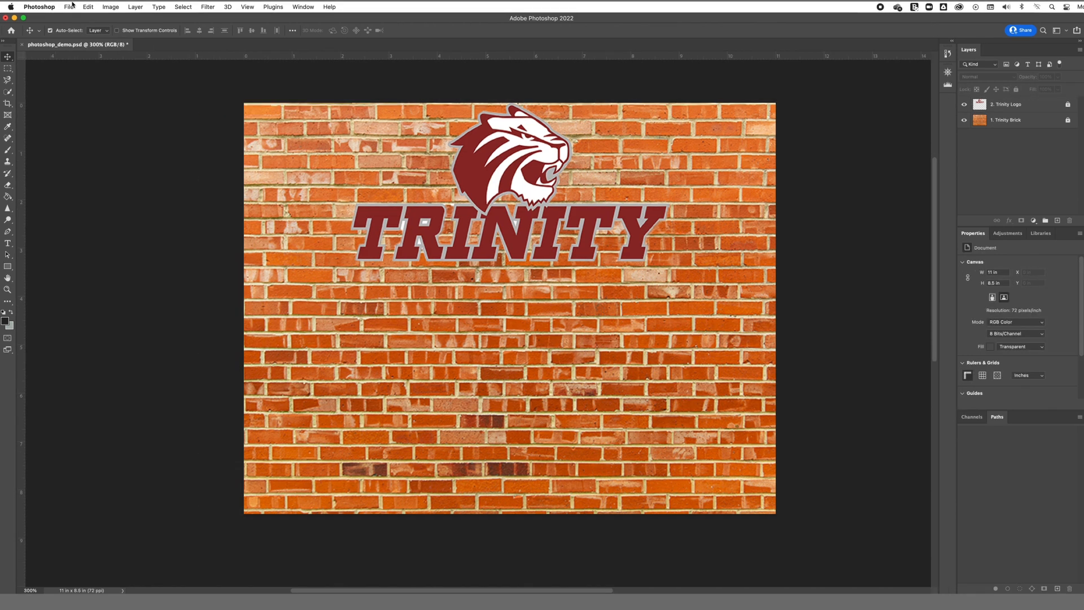
# Step: Place the cat image into the document as an embedded layer
pyautogui.click(68, 7)
pyautogui.click(96, 182)
pyautogui.press('Return')
pyautogui.press('Return')
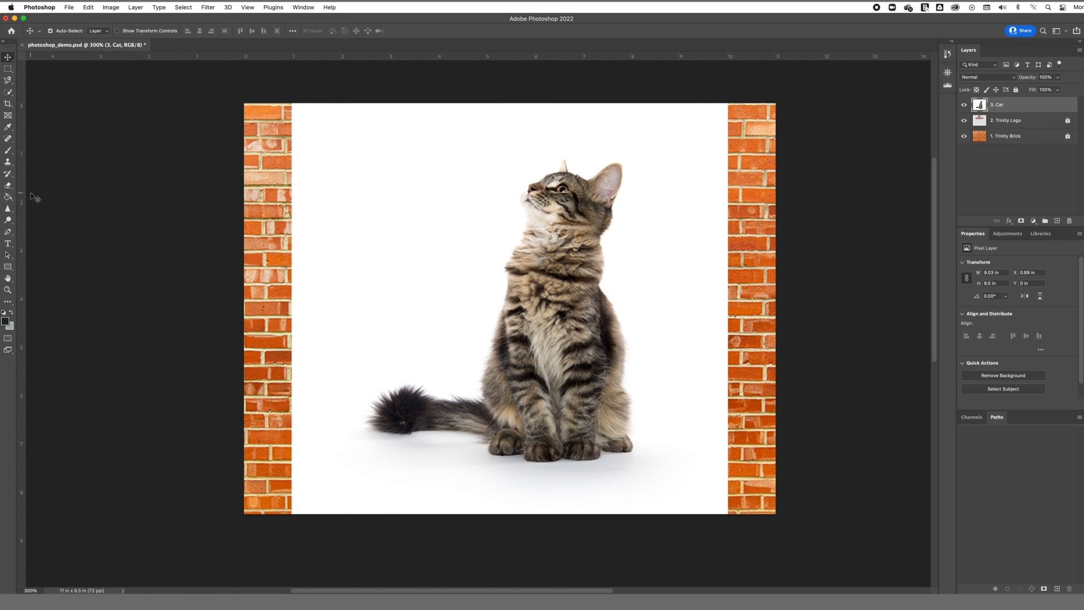
# Step: Erase the broad white background surrounding the cat with the Eraser tool
pyautogui.click(9, 187)
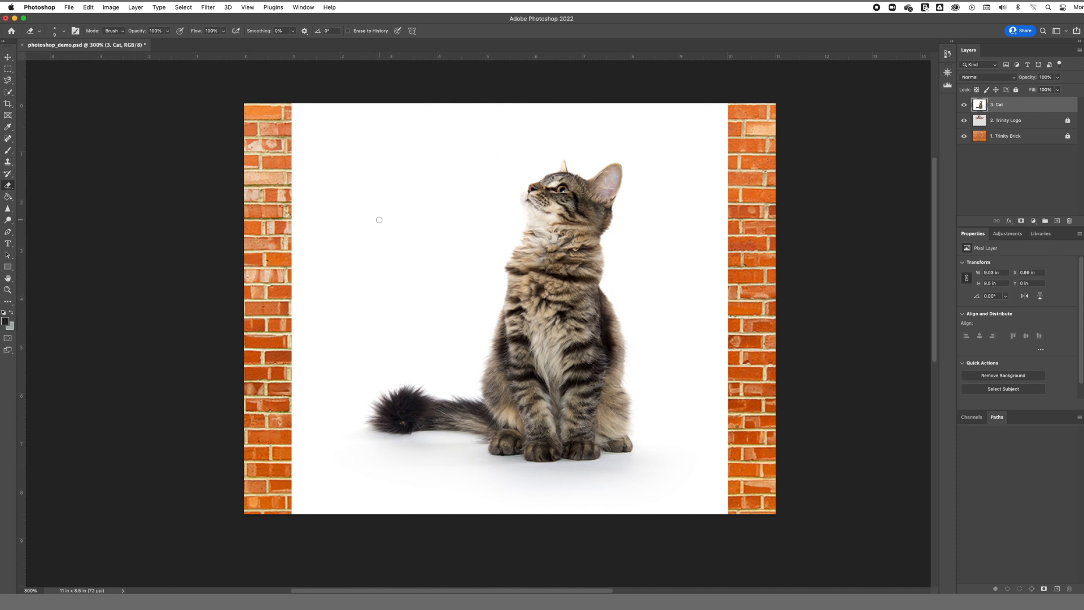
pyautogui.click(65, 33)
pyautogui.click(71, 58)
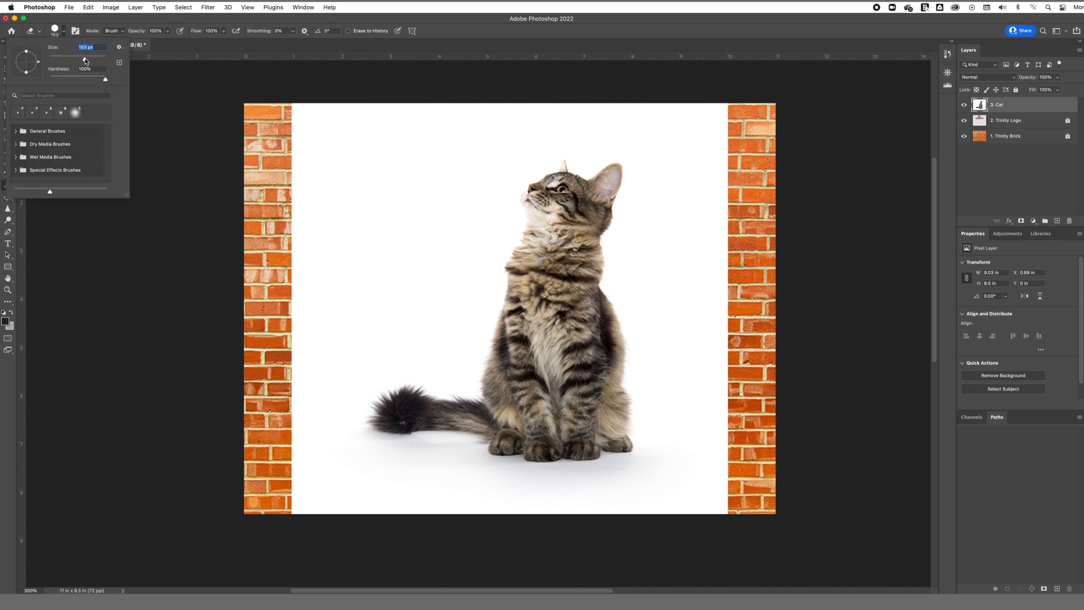
pyautogui.click(376, 217)
pyautogui.moveTo(384, 203)
pyautogui.mouseDown()
pyautogui.moveTo(410, 182)
pyautogui.moveTo(381, 145)
pyautogui.moveTo(329, 133)
pyautogui.moveTo(309, 178)
pyautogui.moveTo(325, 292)
pyautogui.moveTo(370, 277)
pyautogui.moveTo(419, 112)
pyautogui.moveTo(616, 102)
pyautogui.moveTo(692, 121)
pyautogui.moveTo(740, 395)
pyautogui.moveTo(736, 477)
pyautogui.moveTo(719, 503)
pyautogui.moveTo(690, 521)
pyautogui.moveTo(576, 523)
pyautogui.moveTo(317, 485)
pyautogui.moveTo(286, 346)
pyautogui.mouseUp()
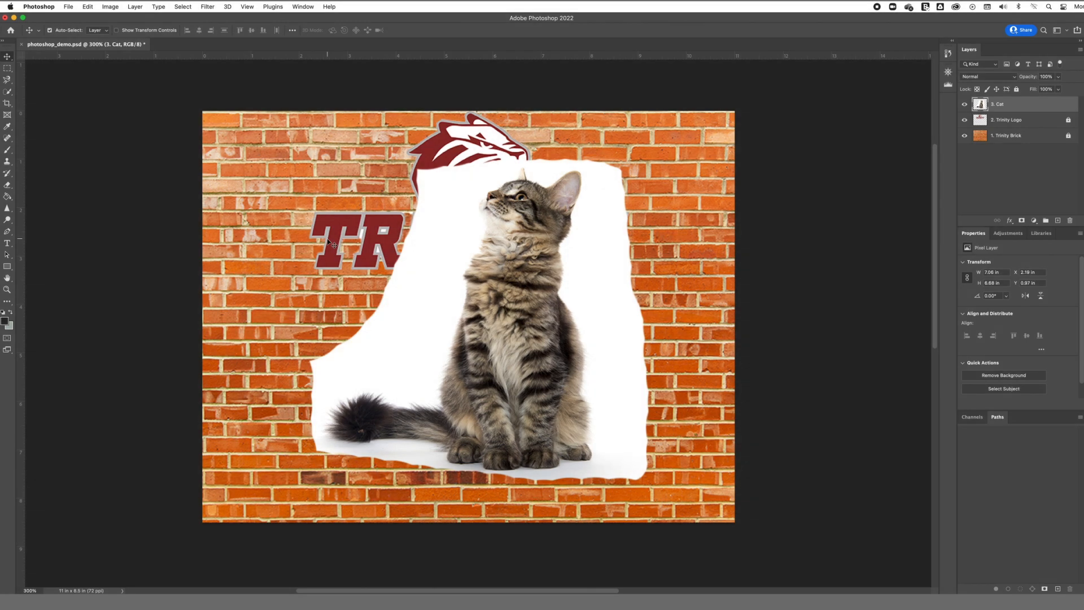
# Step: Erase the remaining white around the cat's head and body with the Eraser at 57 px and 52% opacity
pyautogui.click(7, 290)
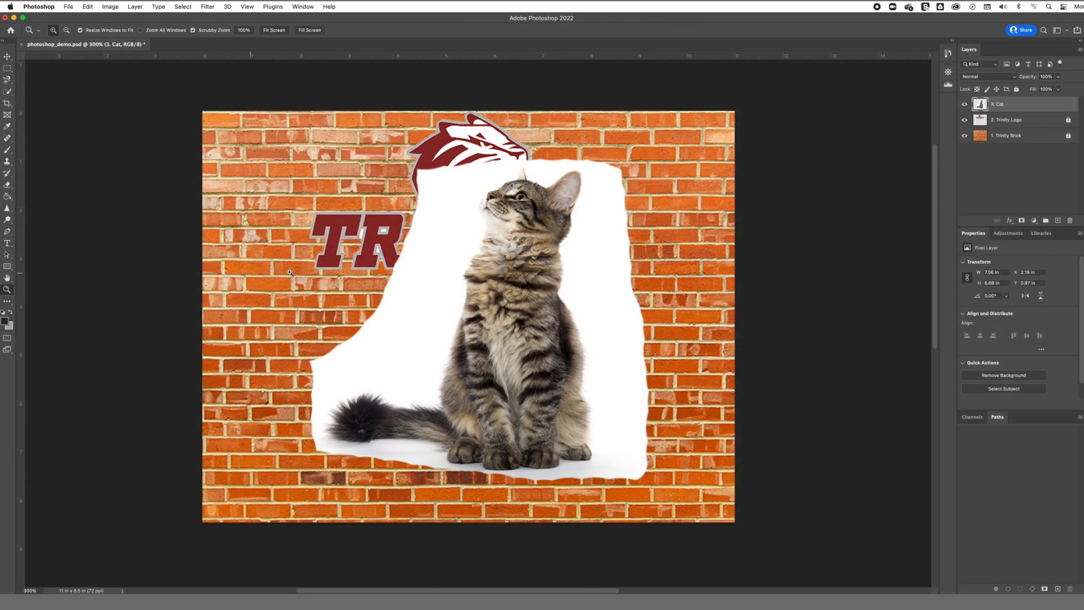
pyautogui.click(528, 210)
pyautogui.click(528, 210)
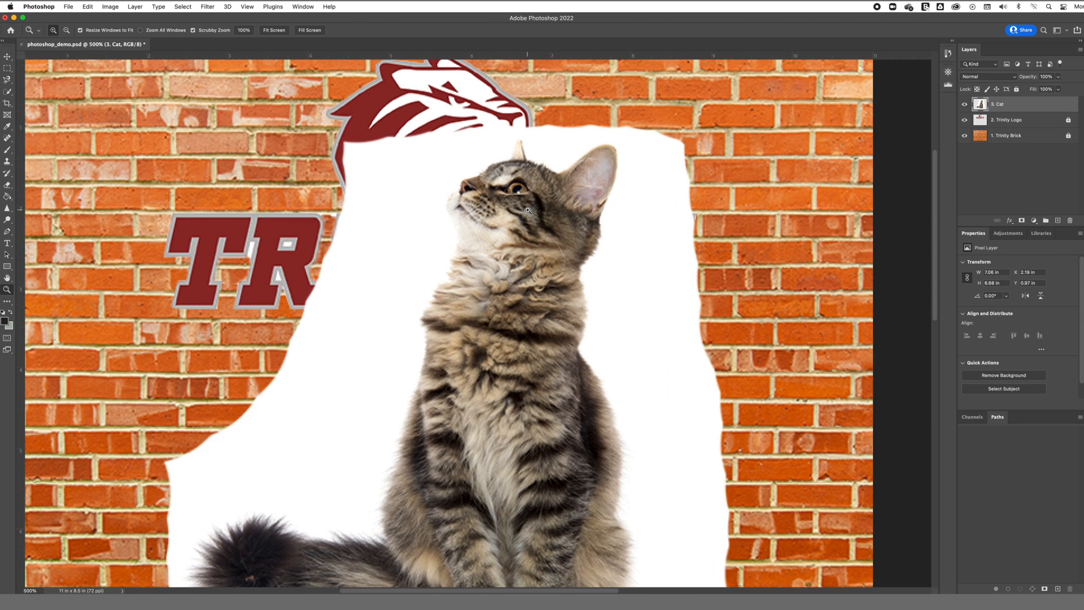
pyautogui.click(527, 210)
pyautogui.click(527, 210)
pyautogui.click(528, 210)
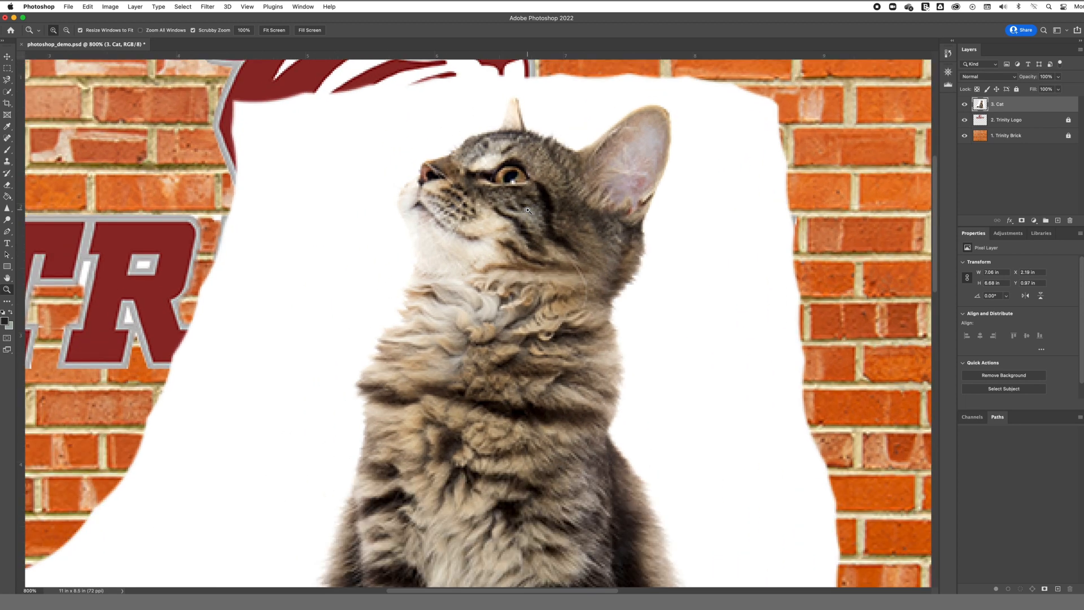
pyautogui.click(7, 185)
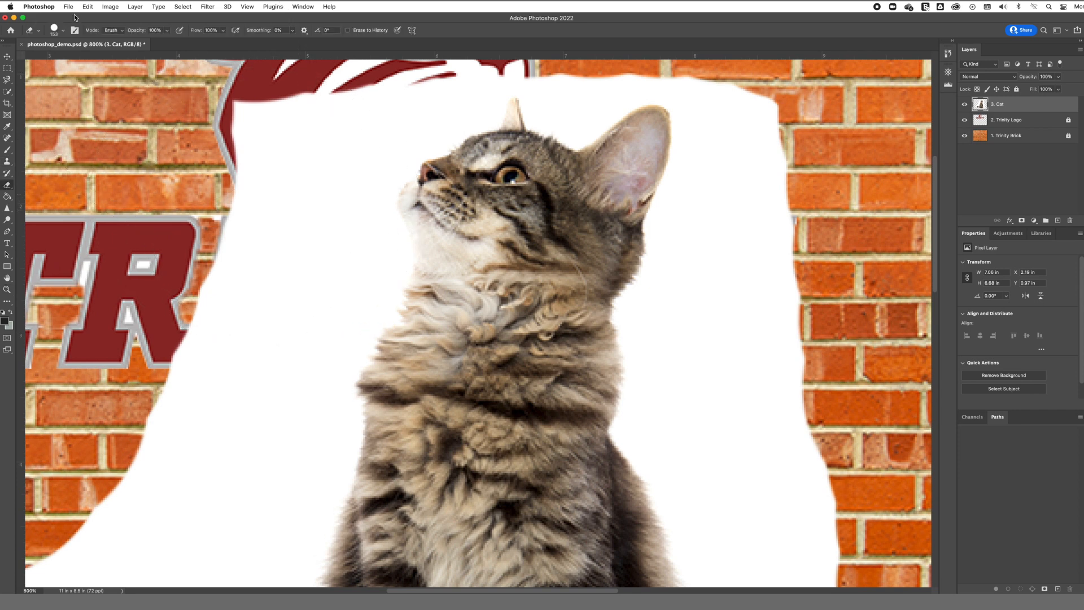
pyautogui.click(64, 31)
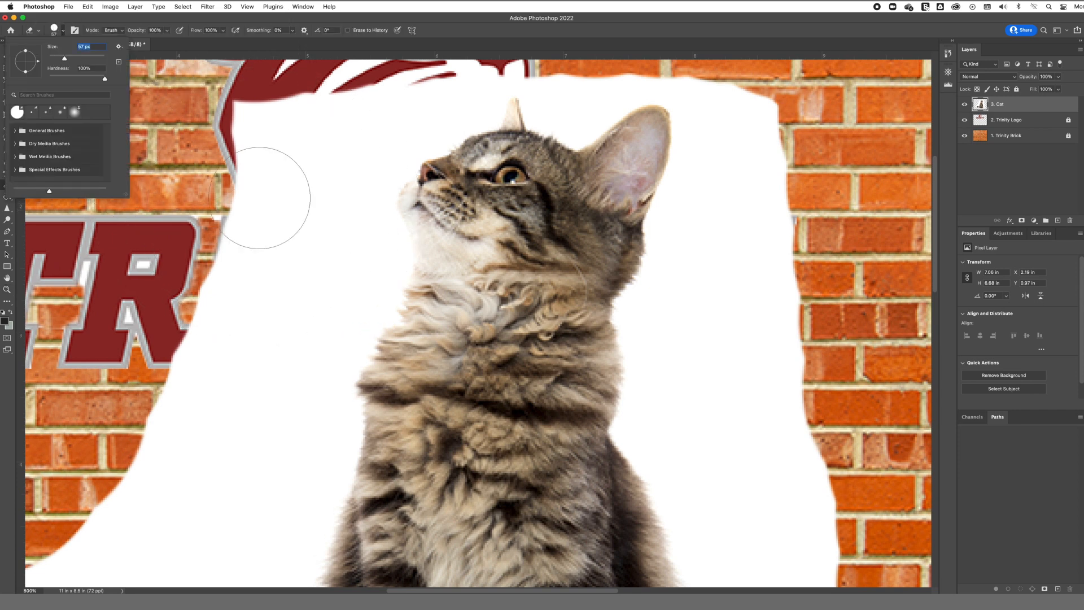
pyautogui.click(169, 30)
pyautogui.moveTo(276, 135)
pyautogui.mouseDown()
pyautogui.moveTo(245, 156)
pyautogui.moveTo(269, 158)
pyautogui.moveTo(286, 289)
pyautogui.moveTo(327, 325)
pyautogui.mouseUp()
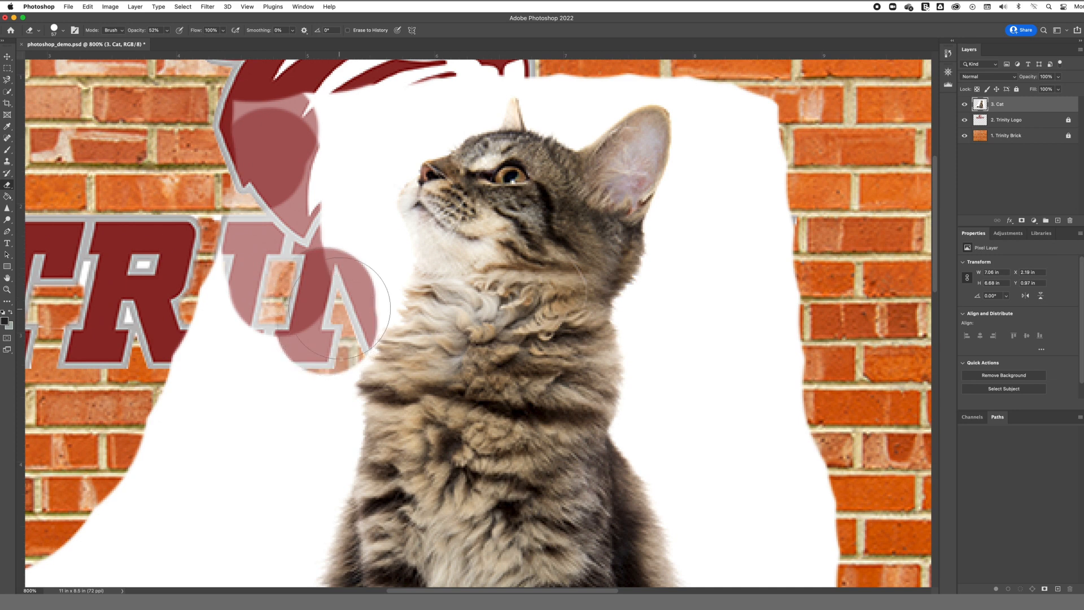
pyautogui.click(341, 308)
pyautogui.moveTo(343, 285)
pyautogui.mouseDown()
pyautogui.moveTo(315, 339)
pyautogui.moveTo(304, 407)
pyautogui.moveTo(305, 373)
pyautogui.moveTo(308, 446)
pyautogui.moveTo(311, 418)
pyautogui.mouseUp()
pyautogui.click(305, 371)
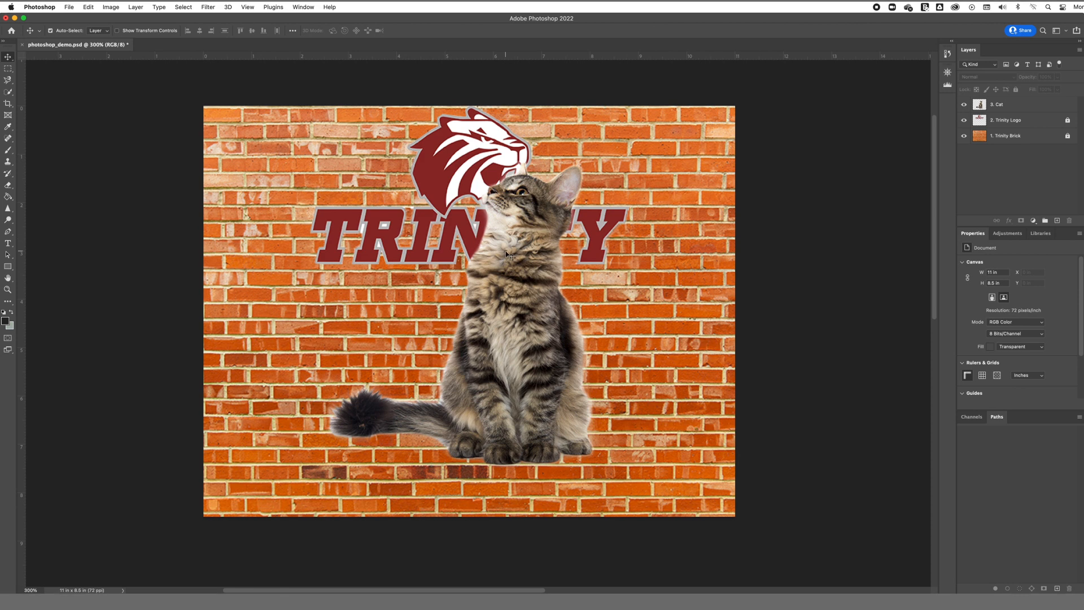
# Step: Move the cat to the lower right of the canvas and lock its layer
pyautogui.moveTo(506, 251); pyautogui.dragTo(629, 300)
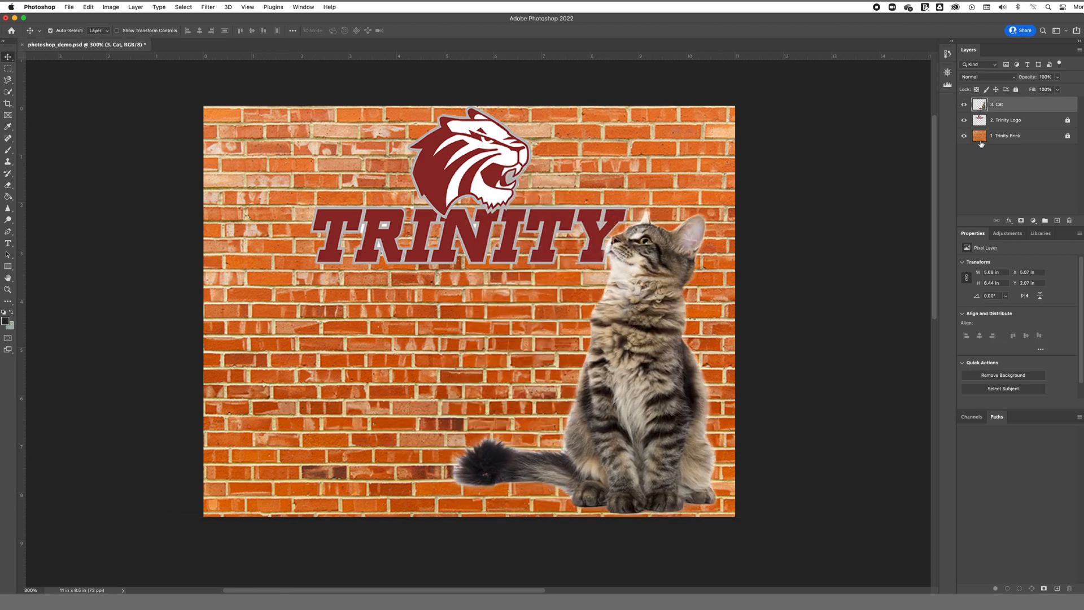
pyautogui.click(1016, 89)
# Step: Place the chips bowl image as an embedded layer and rasterize that layer
pyautogui.click(65, 7)
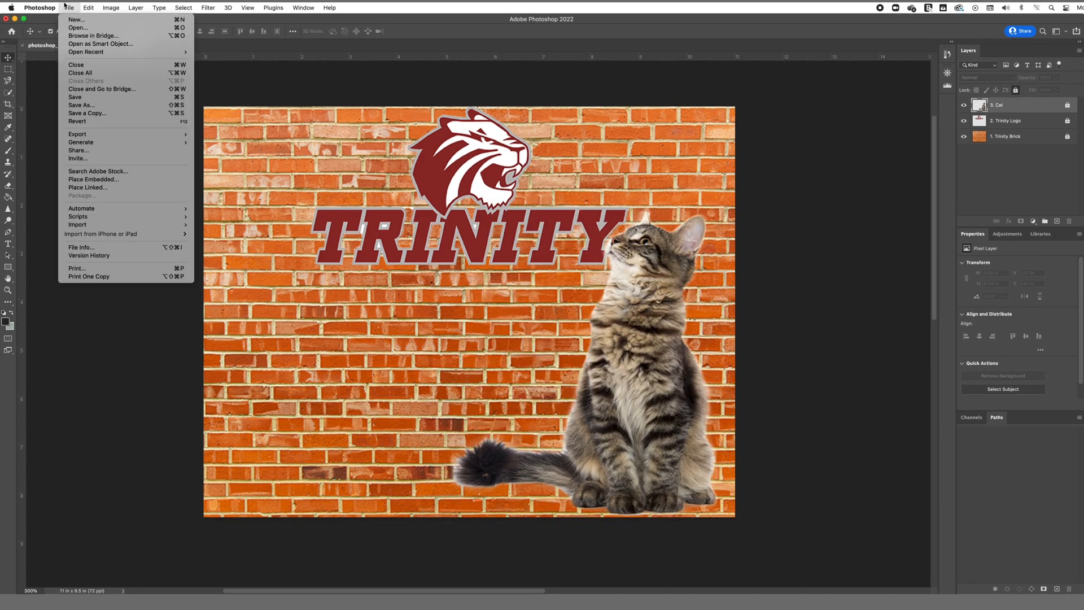
pyautogui.click(93, 180)
pyautogui.click(485, 188)
pyautogui.click(711, 308)
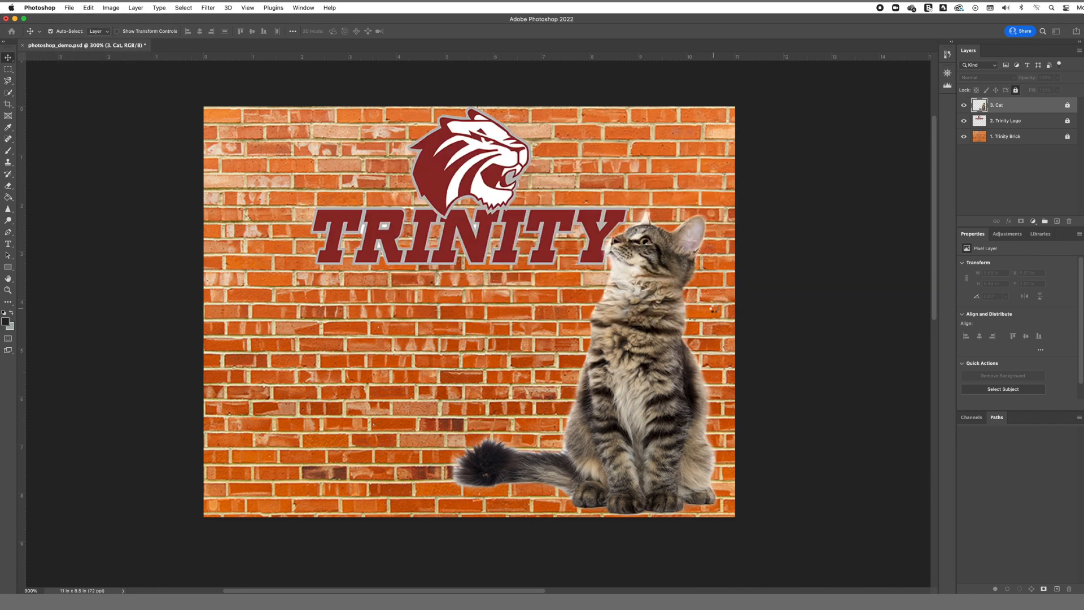
pyautogui.press('Return')
pyautogui.rightClick(1003, 106)
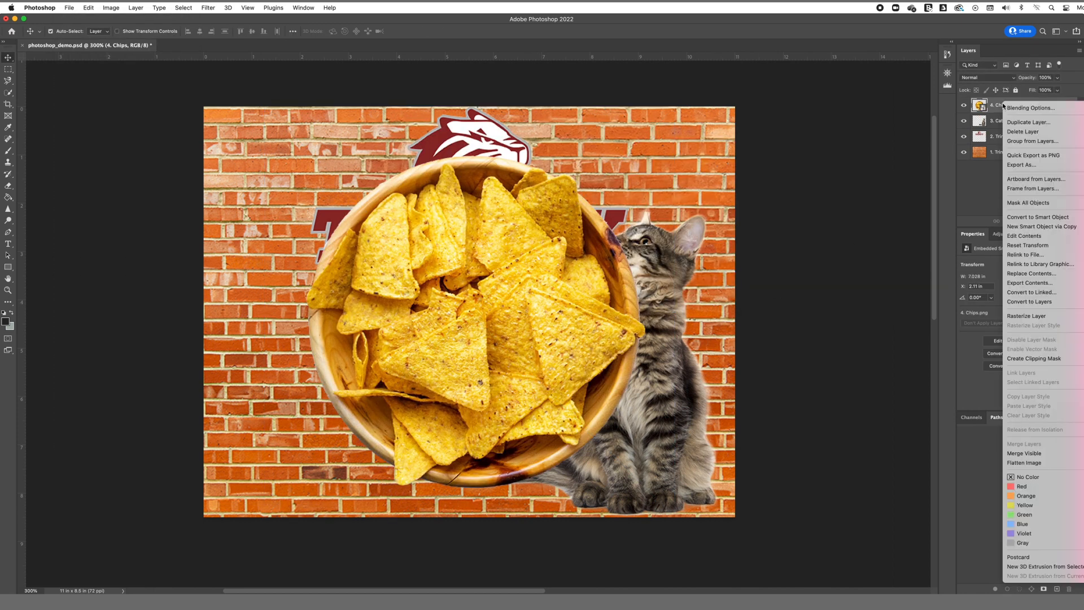
pyautogui.click(1046, 317)
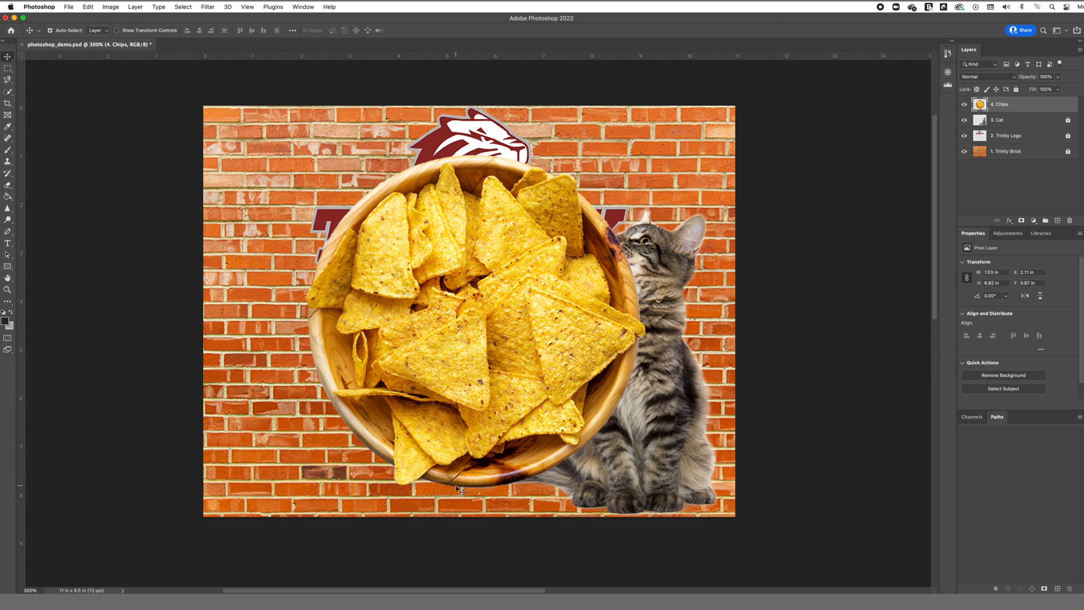
# Step: Remove the crack on the bowl's lower rim with the Spot Healing Brush
pyautogui.press('z')
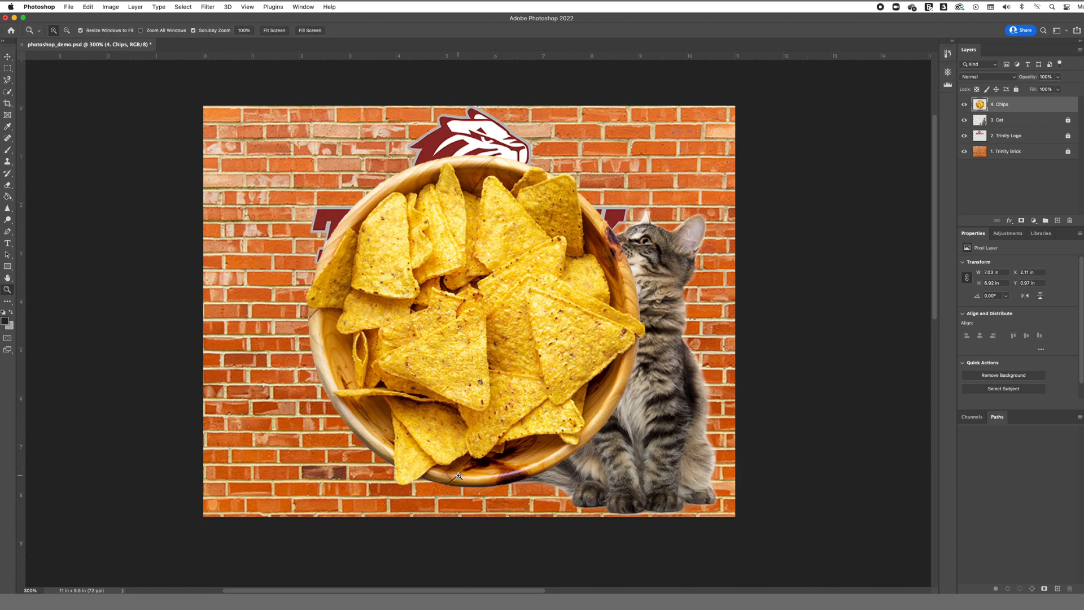
pyautogui.moveTo(458, 475); pyautogui.dragTo(459, 476)
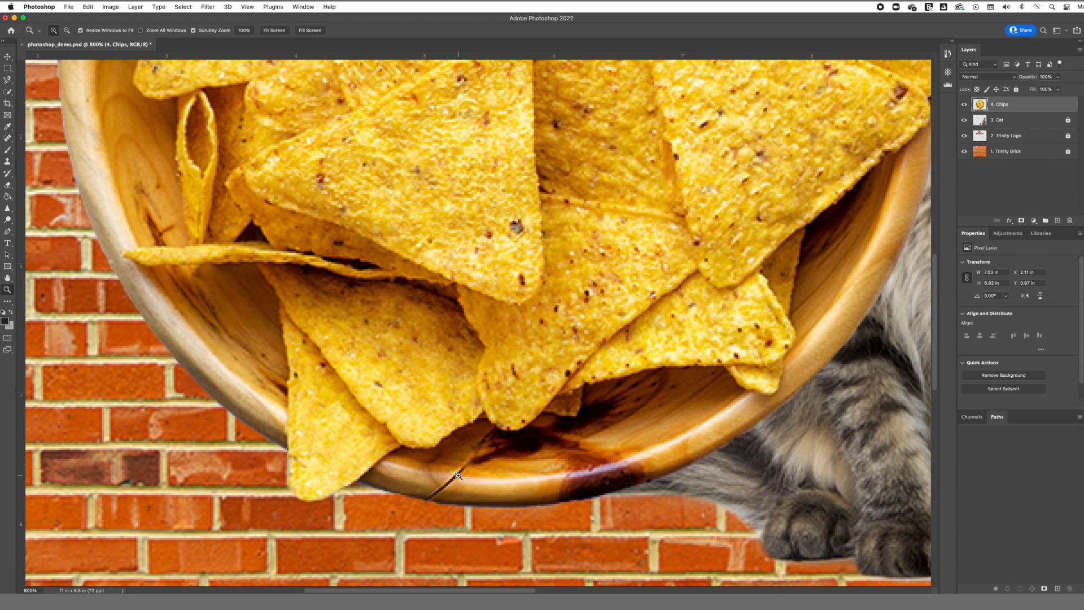
pyautogui.click(6, 139)
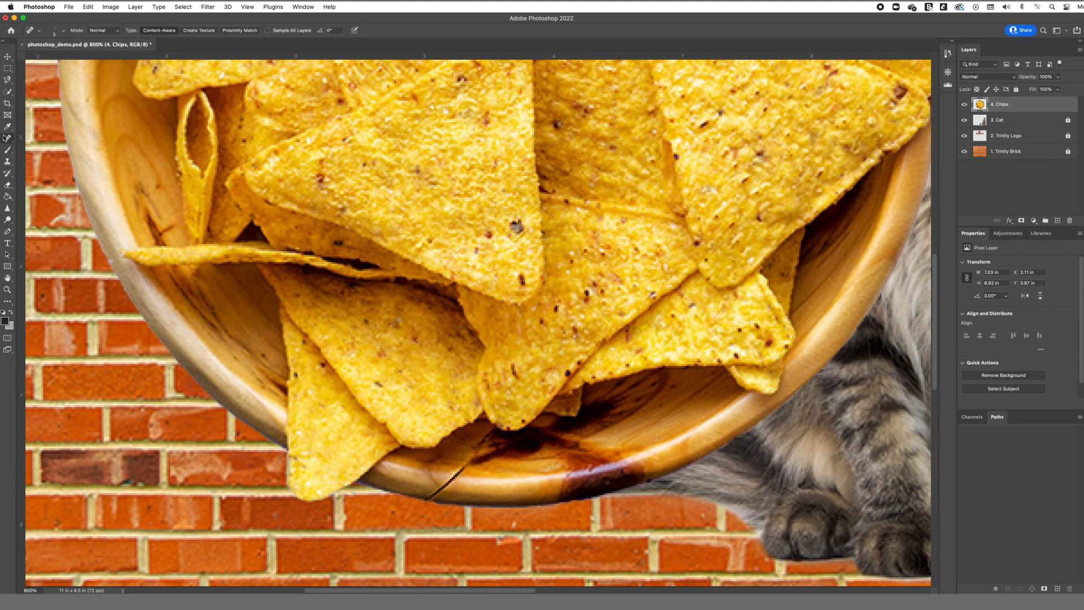
pyautogui.click(64, 31)
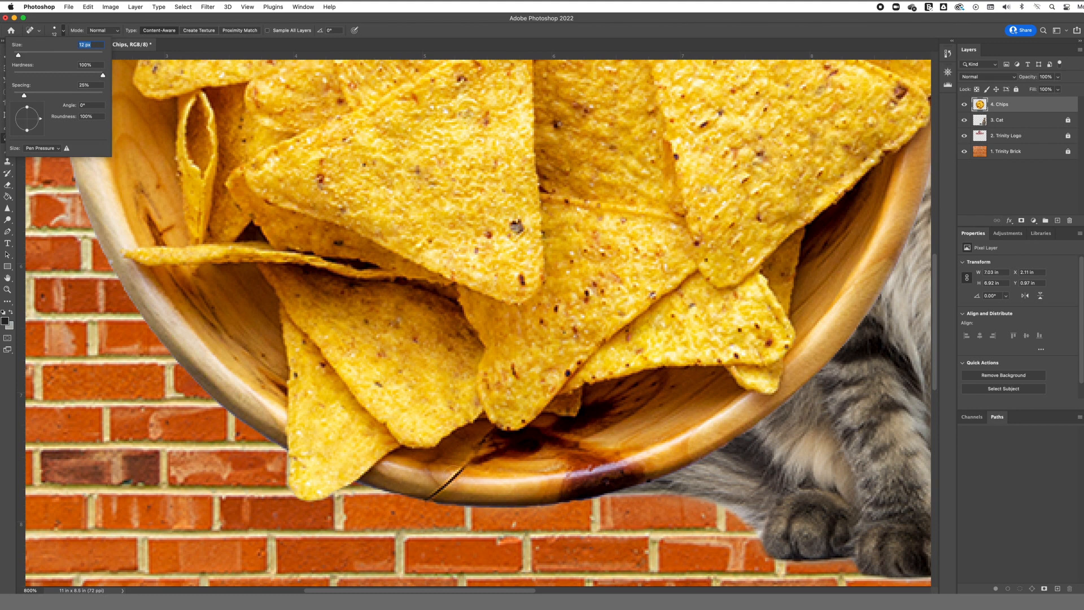
pyautogui.moveTo(460, 469); pyautogui.dragTo(432, 490)
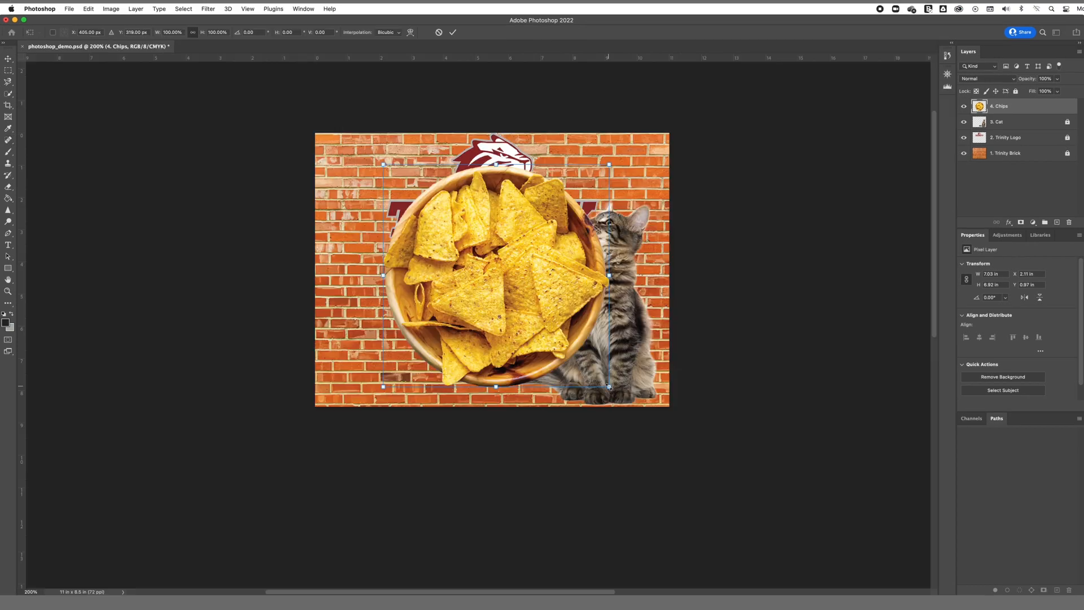
# Step: Scale the chips bowl to about 45% in the lower left corner and lock its layer
pyautogui.moveTo(618, 359)
pyautogui.mouseDown()
pyautogui.moveTo(519, 299)
pyautogui.moveTo(412, 342)
pyautogui.moveTo(409, 361)
pyautogui.mouseUp()
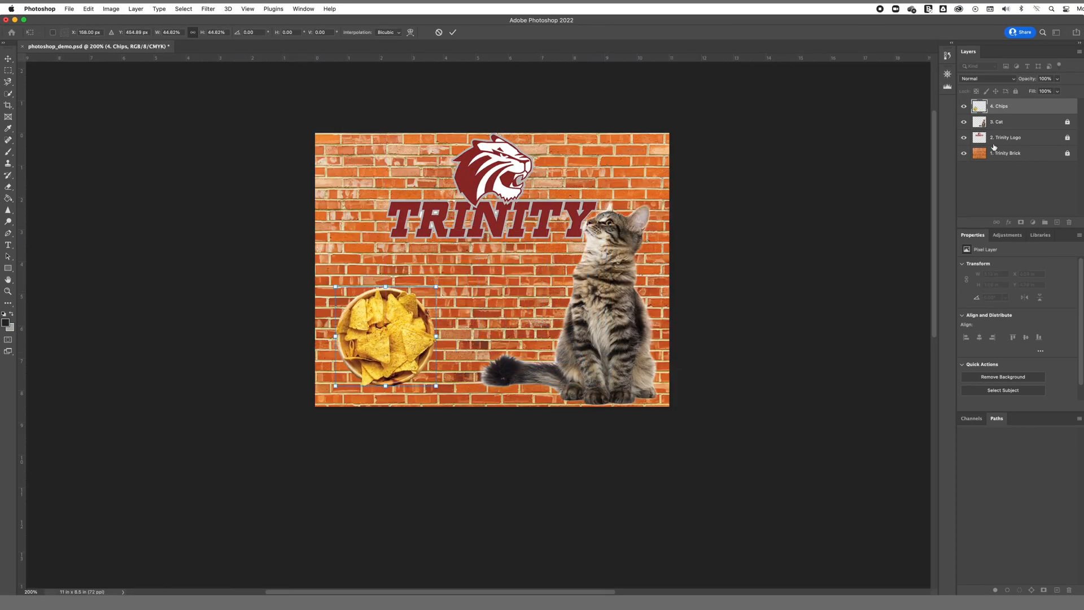
pyautogui.press('Return')
pyautogui.click(1016, 91)
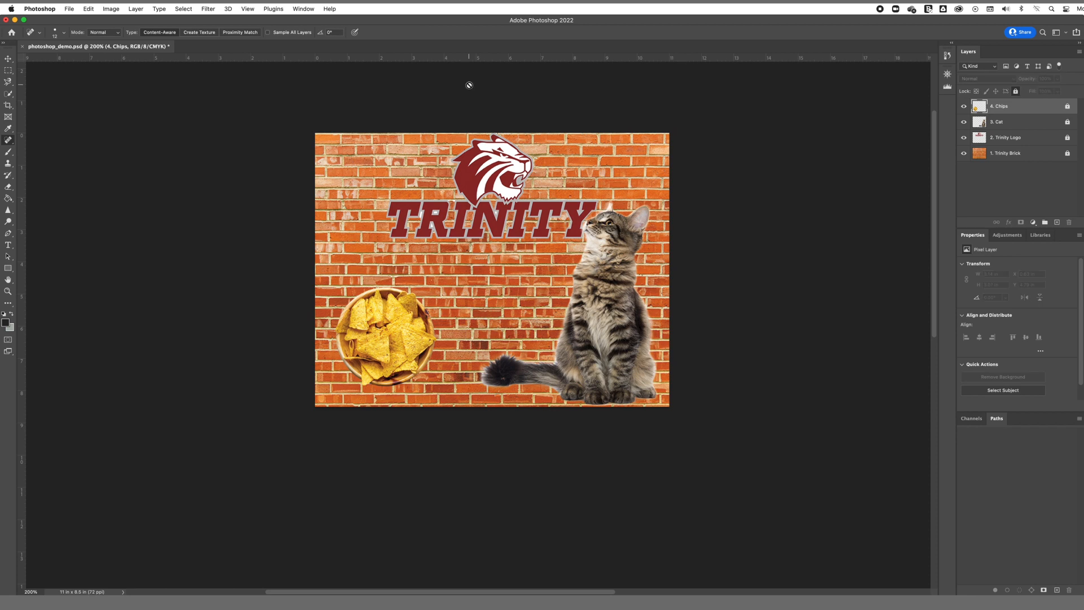
# Step: Place the cookies image as an embedded layer and rasterize that layer
pyautogui.click(69, 8)
pyautogui.click(116, 177)
pyautogui.click(490, 198)
pyautogui.click(711, 308)
pyautogui.press('Return')
pyautogui.rightClick(1025, 106)
pyautogui.click(1037, 318)
pyautogui.press('v')
pyautogui.press('super+equal')
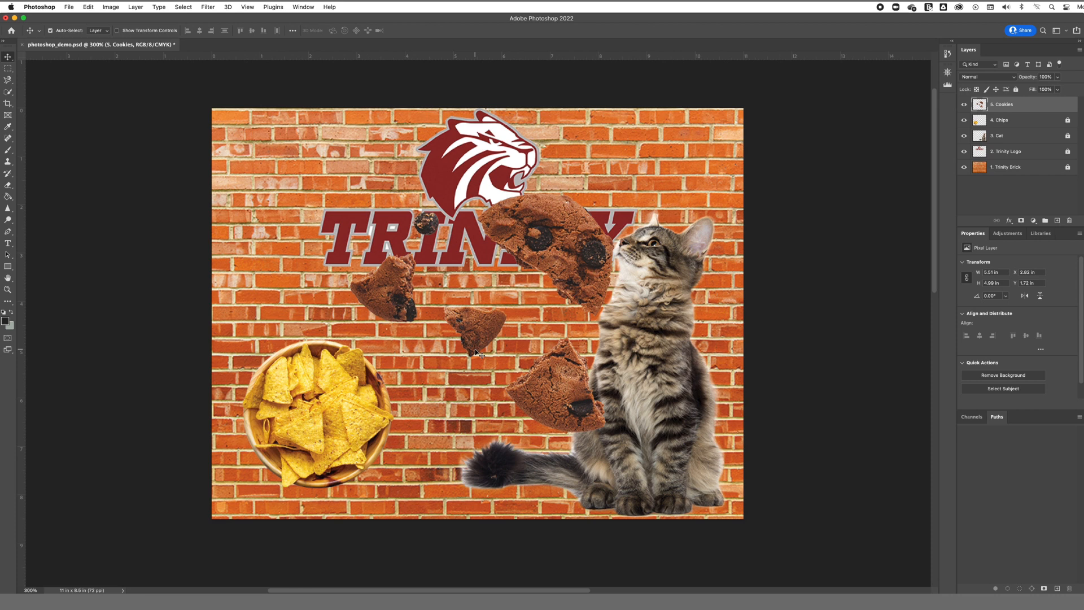
# Step: Clone a small cookie crumb onto the brick wall above the TRINITY lettering with a 52 px Clone Stamp
pyautogui.click(8, 291)
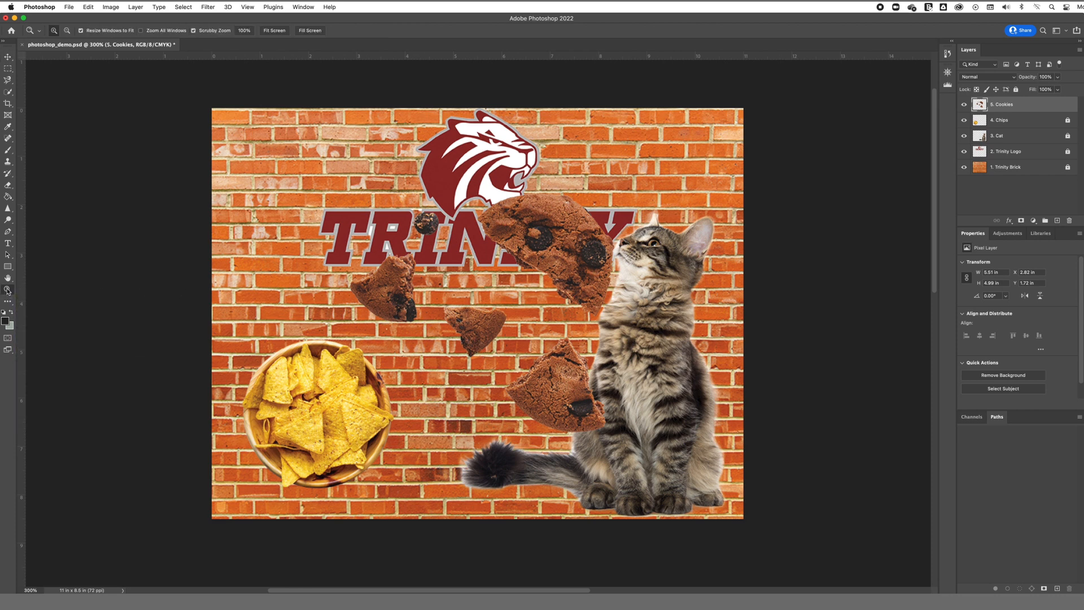
pyautogui.click(431, 226)
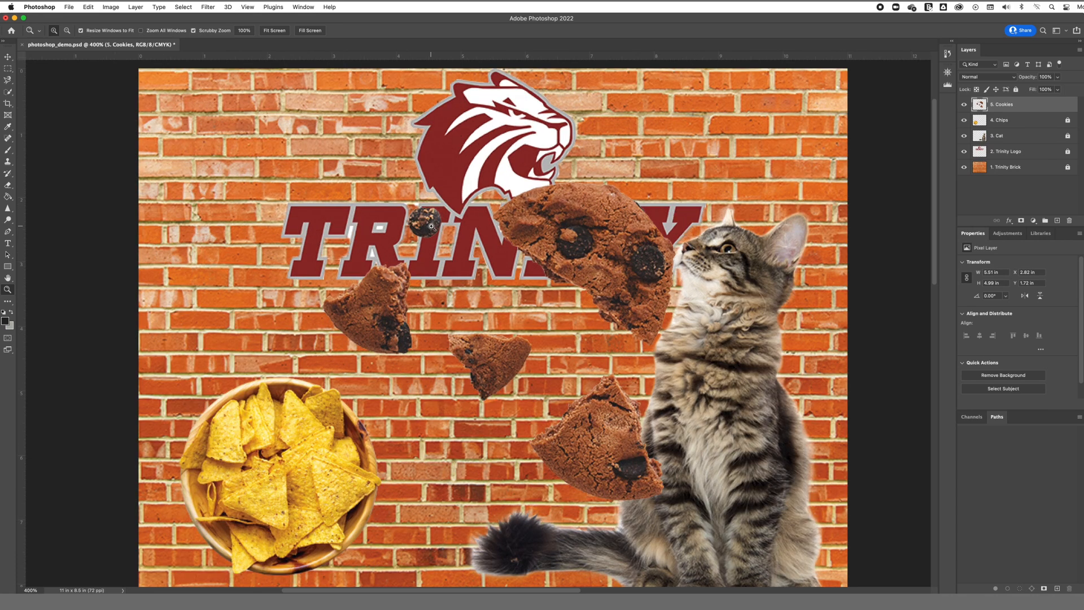
pyautogui.click(431, 226)
pyautogui.click(431, 227)
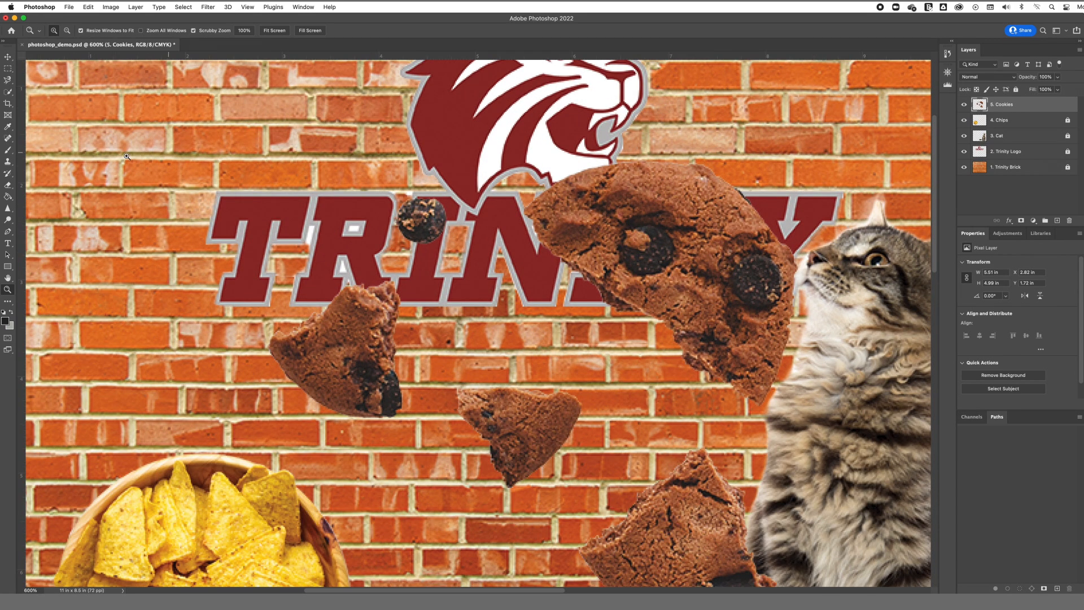
pyautogui.click(8, 161)
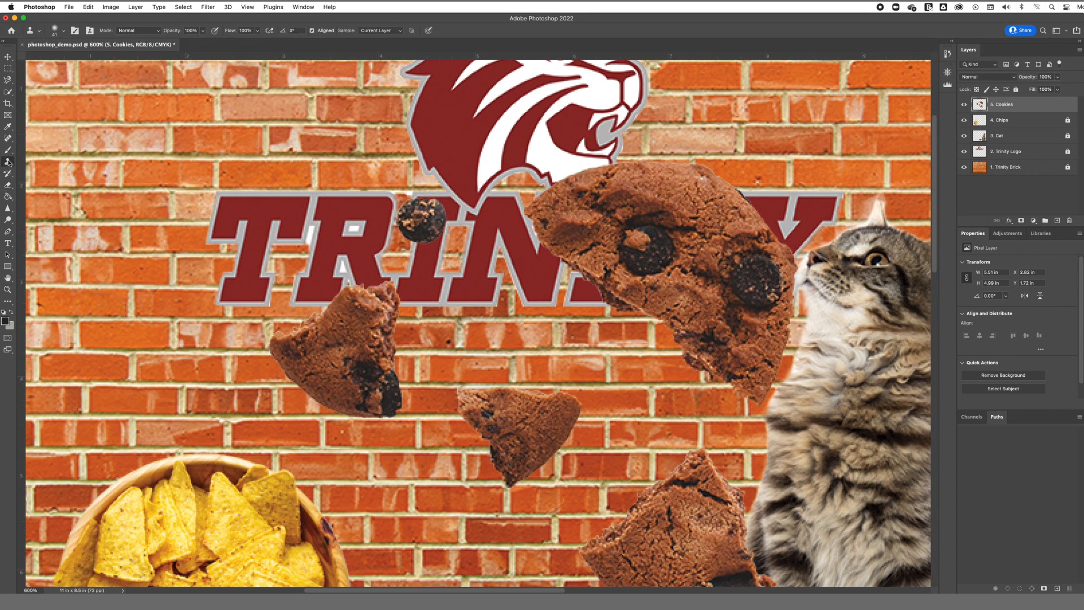
pyautogui.click(63, 31)
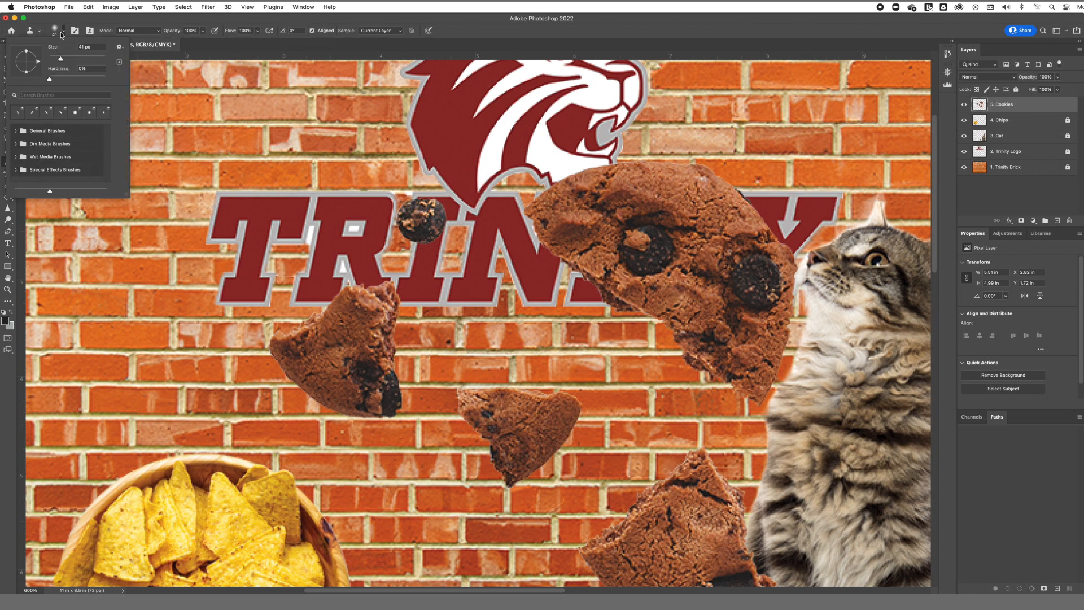
pyautogui.click(94, 47)
pyautogui.write('52')
pyautogui.press('Return')
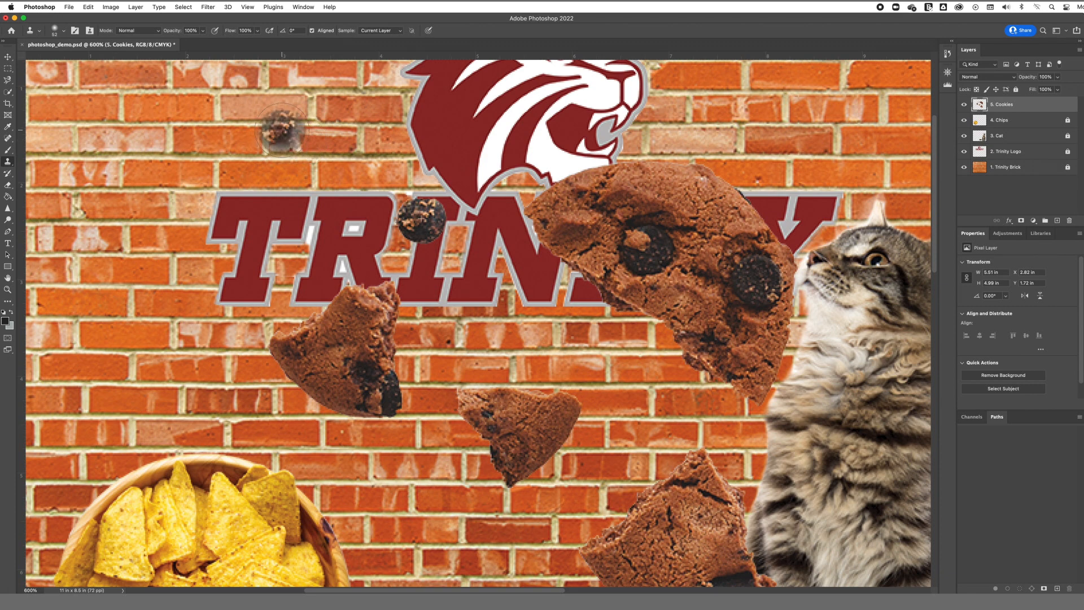
pyautogui.moveTo(281, 130); pyautogui.dragTo(281, 131)
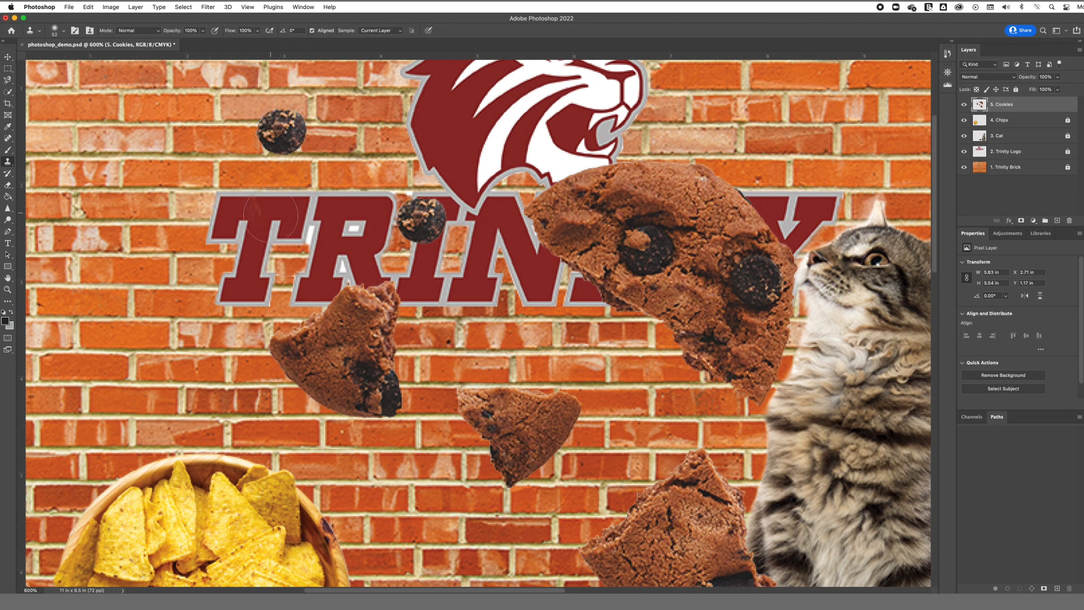
pyautogui.moveTo(225, 225); pyautogui.dragTo(214, 228)
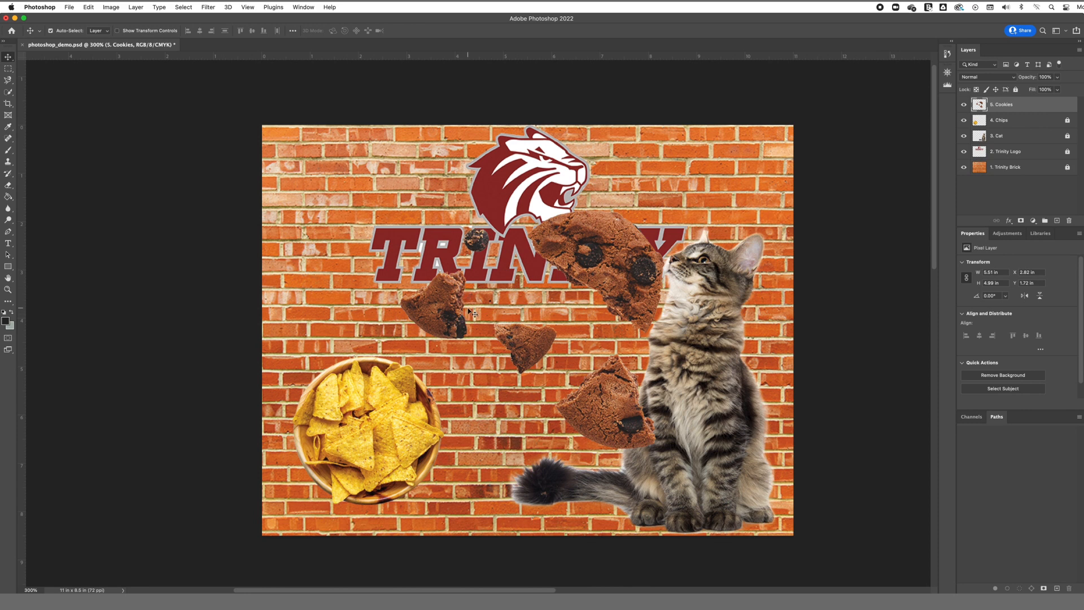
# Step: Sharpen the cookie pieces near the TRINITY lettering with a 20 px Sharpen tool
pyautogui.click(8, 290)
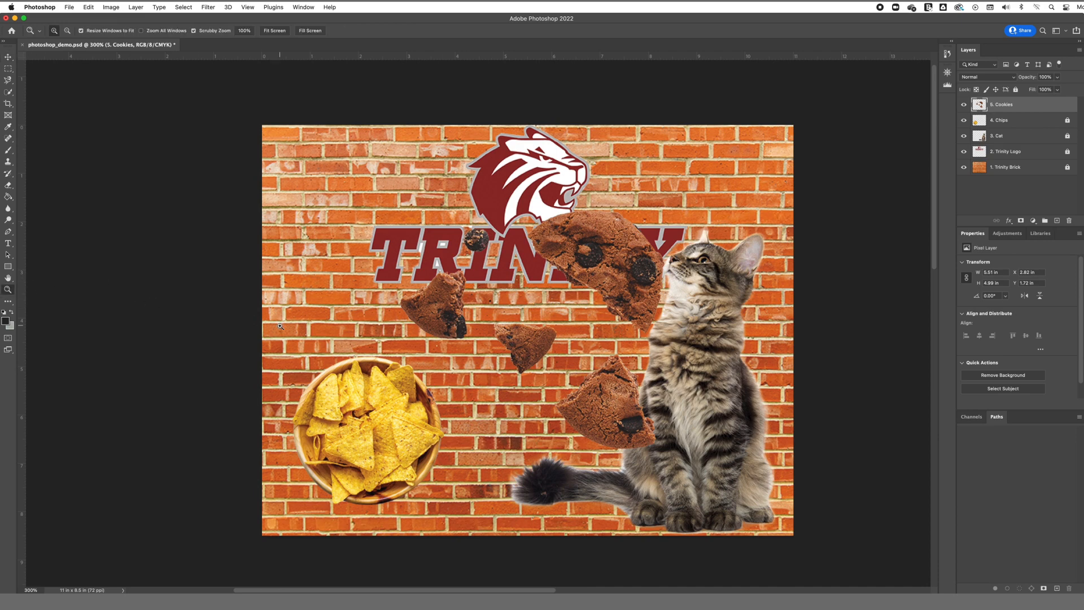
pyautogui.click(452, 297)
pyautogui.click(452, 297)
pyautogui.click(452, 296)
pyautogui.click(452, 297)
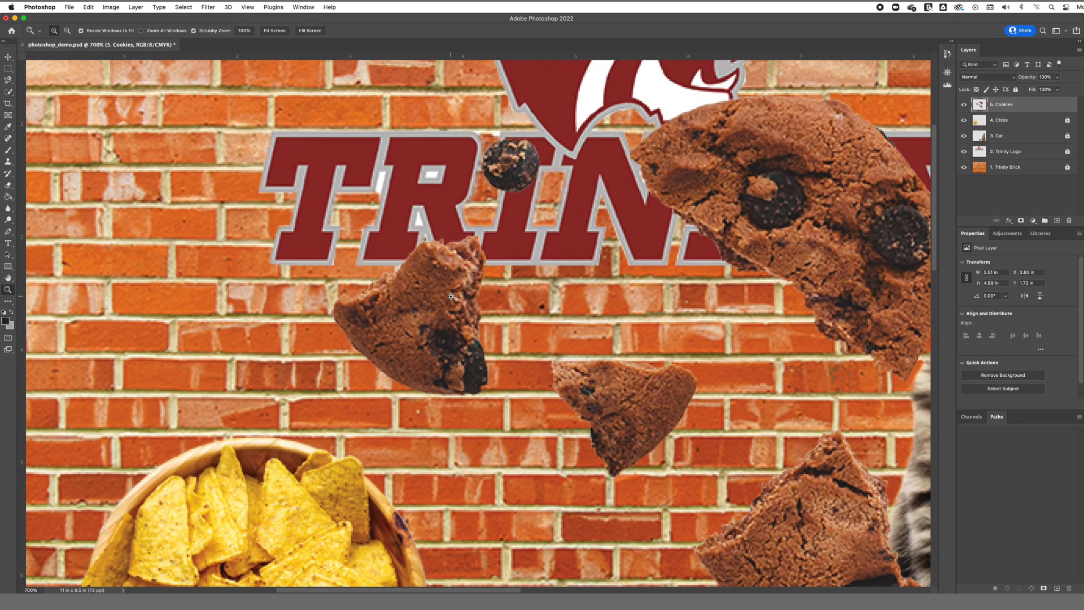
pyautogui.click(9, 209)
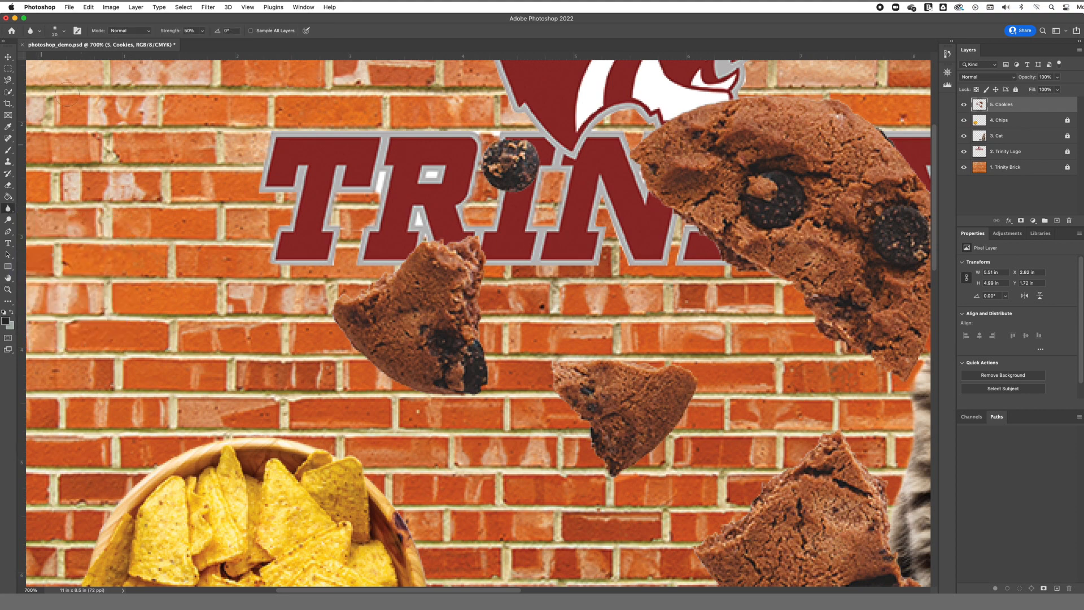
pyautogui.click(66, 32)
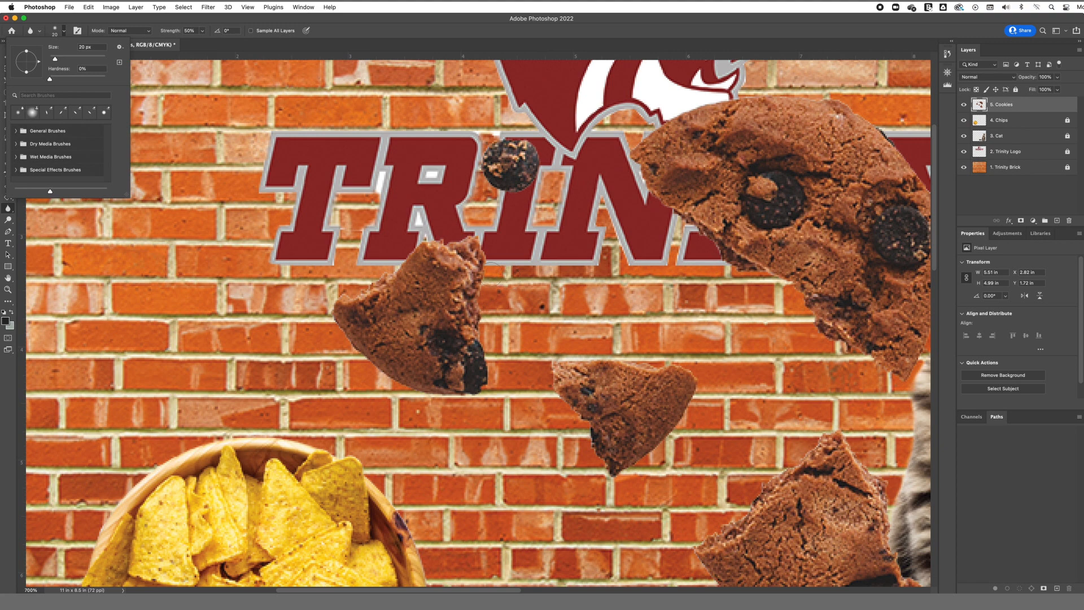
pyautogui.click(491, 274)
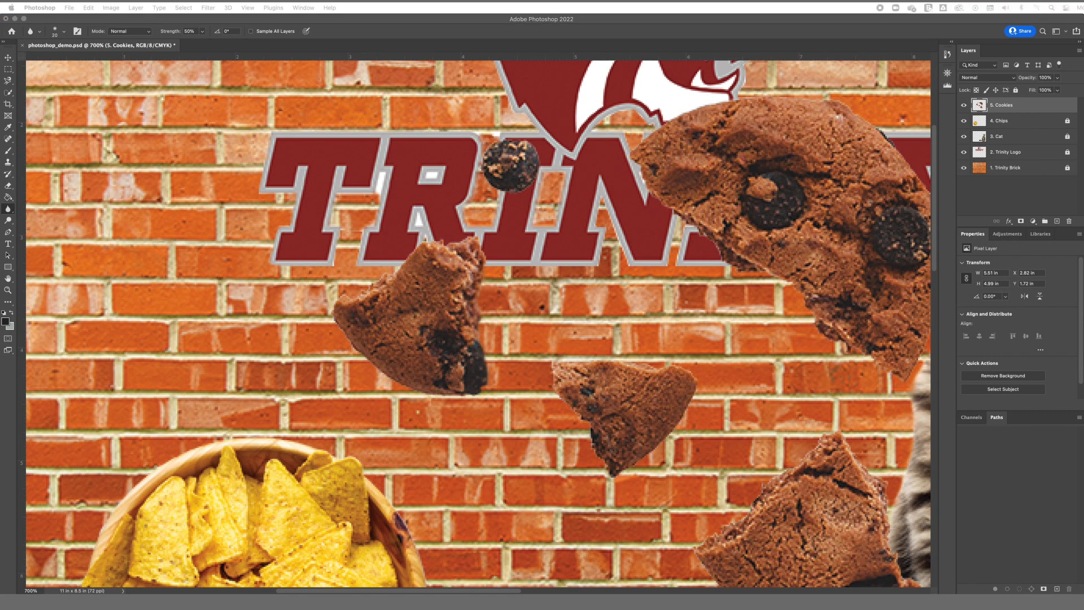
pyautogui.click(147, 292)
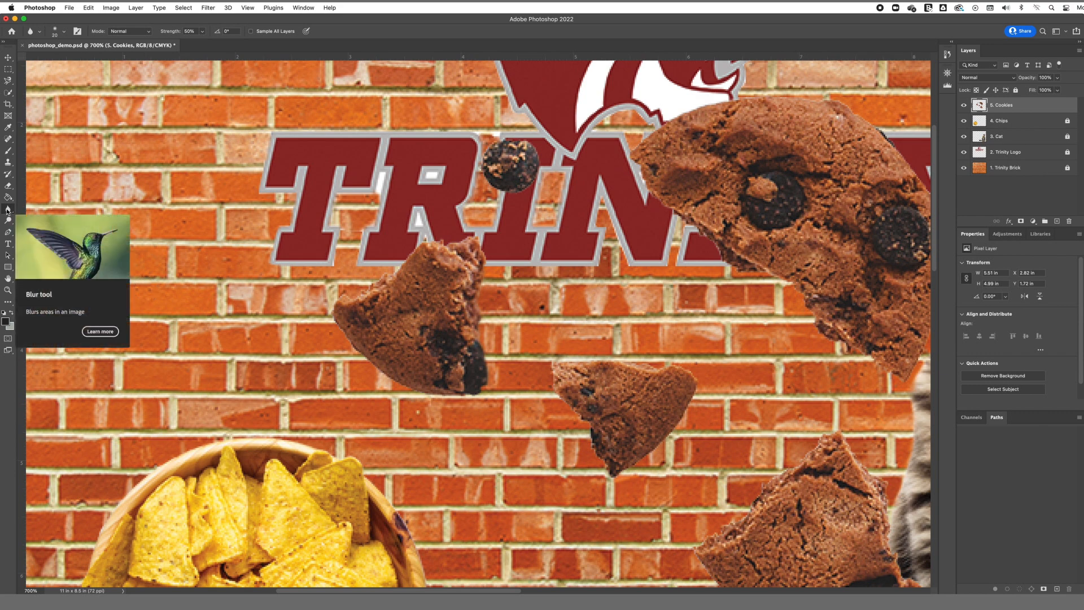
pyautogui.moveTo(8, 210); pyautogui.dragTo(28, 221)
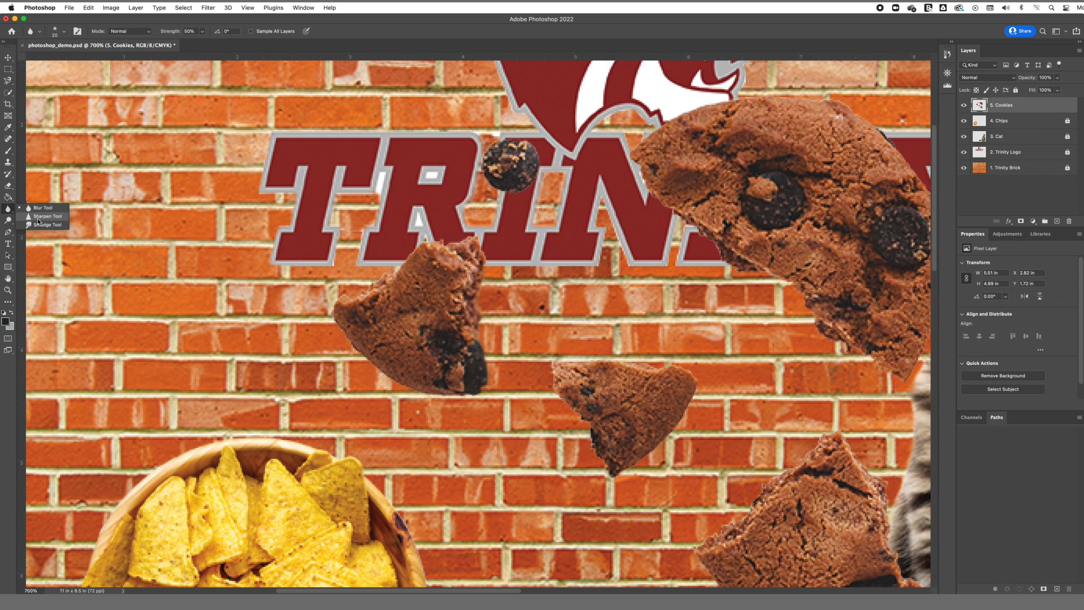
pyautogui.click(37, 219)
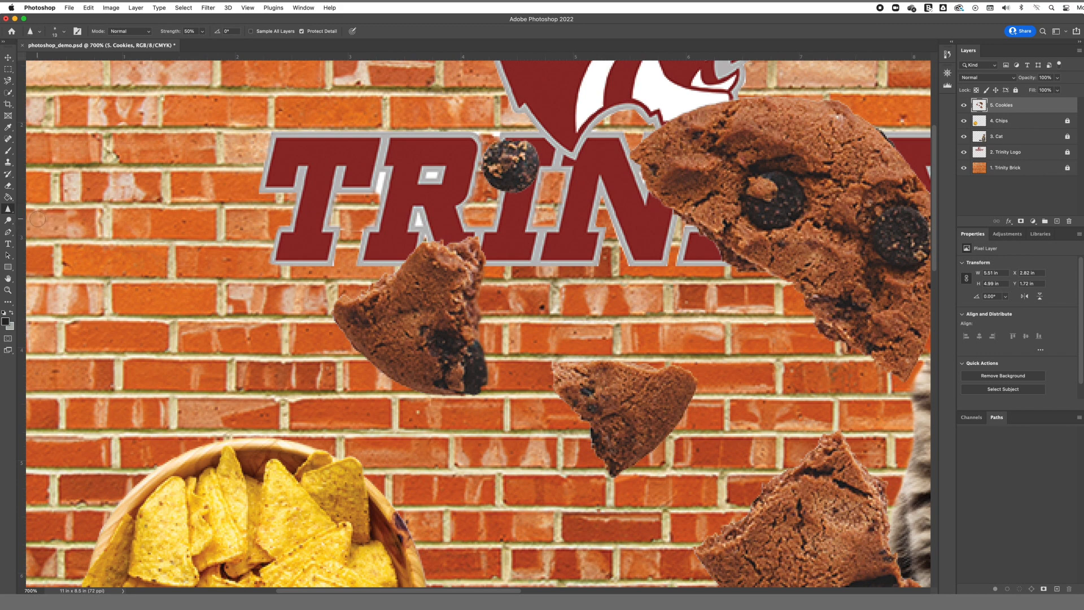
pyautogui.click(64, 32)
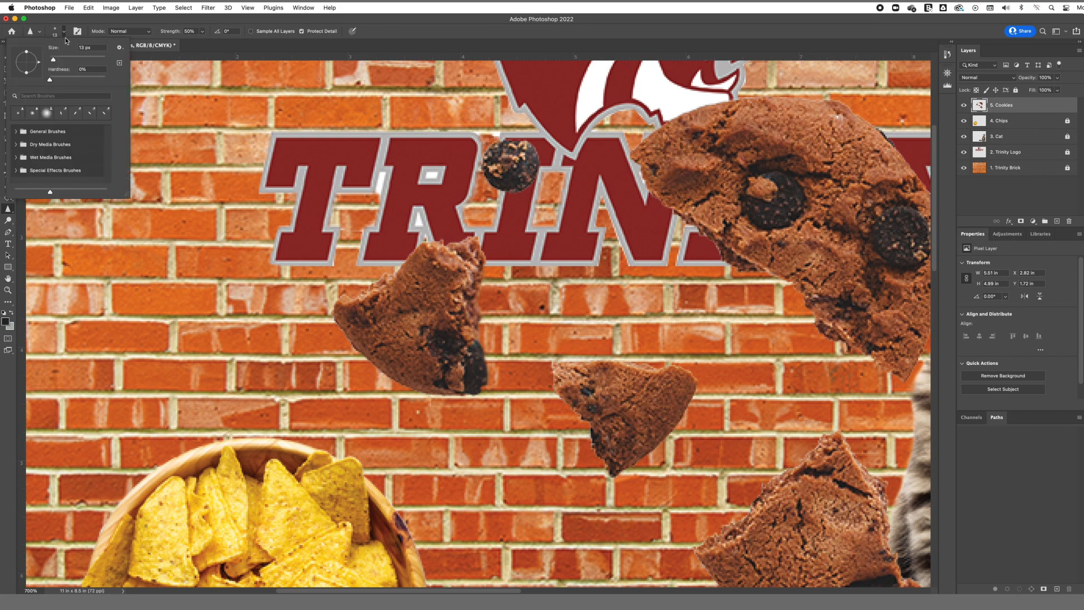
pyautogui.doubleClick(85, 48)
pyautogui.write('20')
pyautogui.press('Return')
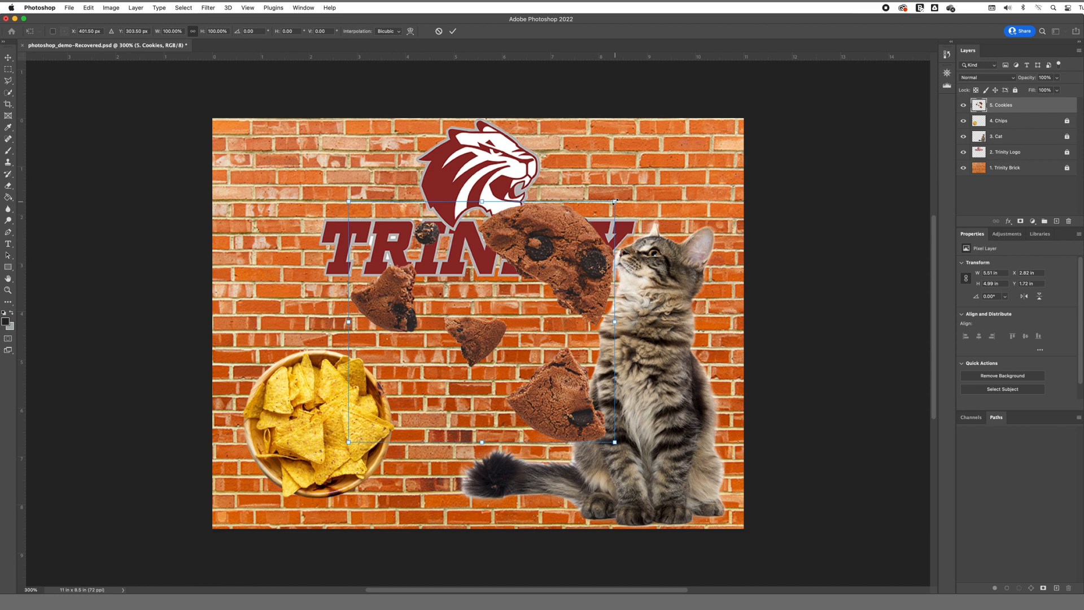
pyautogui.moveTo(615, 201); pyautogui.dragTo(548, 280)
pyautogui.moveTo(497, 309); pyautogui.dragTo(501, 343)
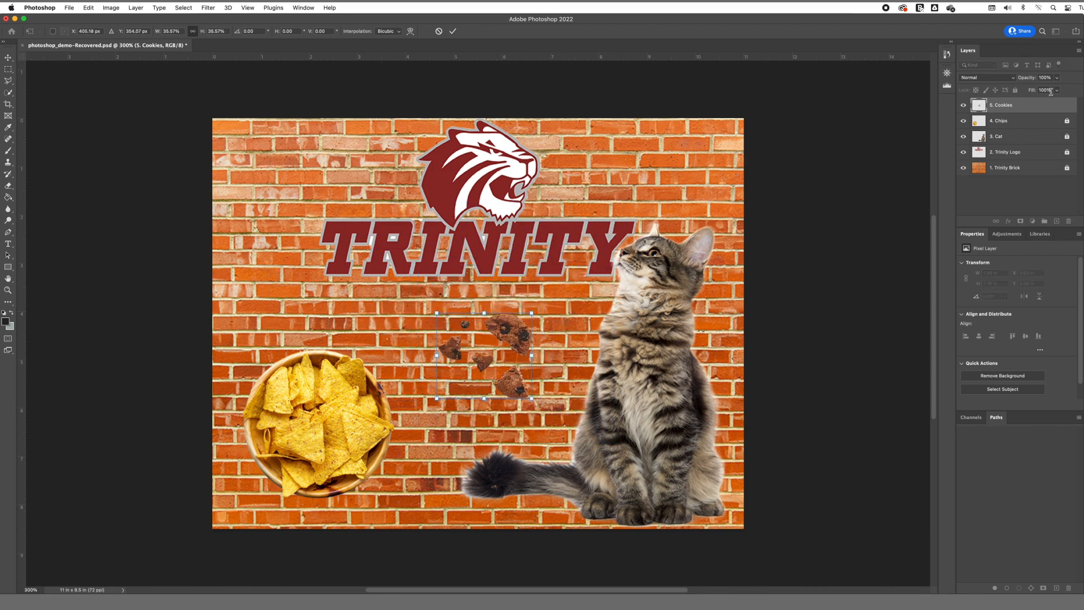
# Step: Commit the cookies' scaling to about 36% and lock the Cookies layer
pyautogui.press('Return')
pyautogui.click(1015, 90)
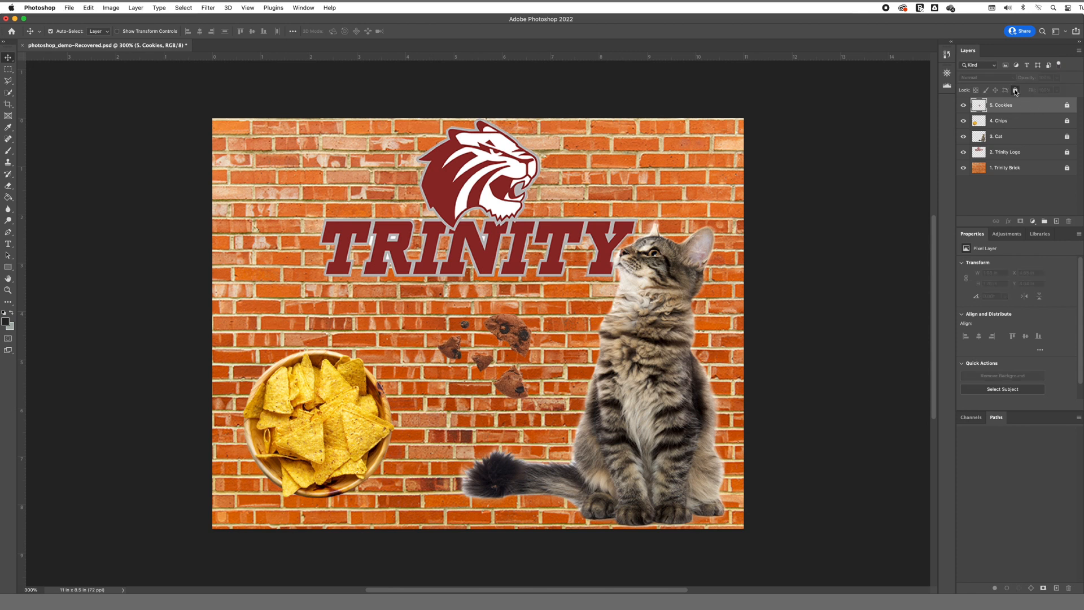
# Step: Crop a narrow strip off the canvas's left edge, leaving about 10.375 × 8.026 in
pyautogui.press('super+equal')
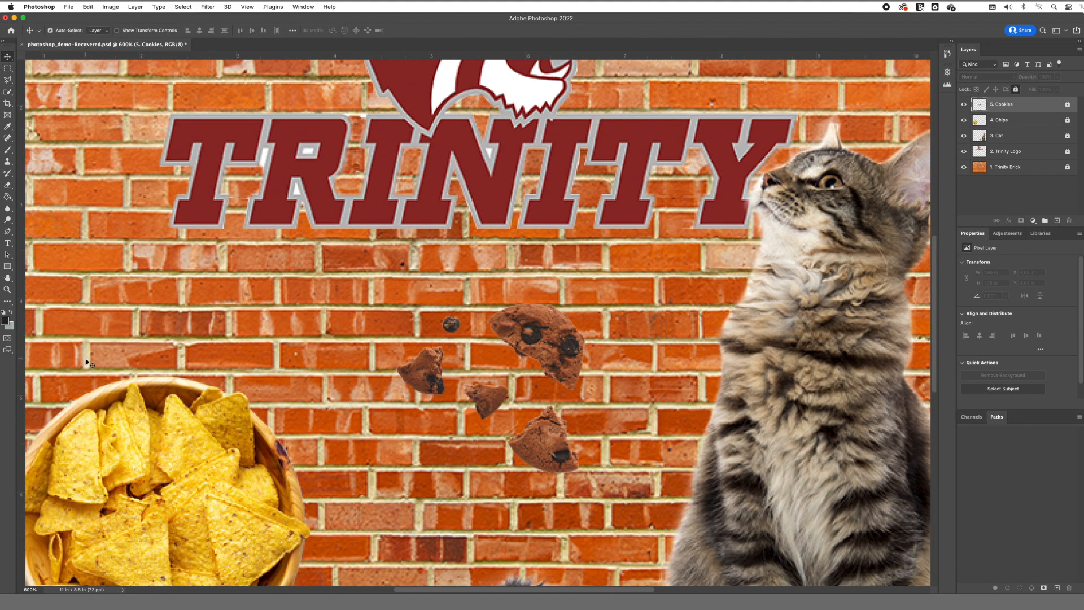
pyautogui.click(8, 290)
pyautogui.click(67, 31)
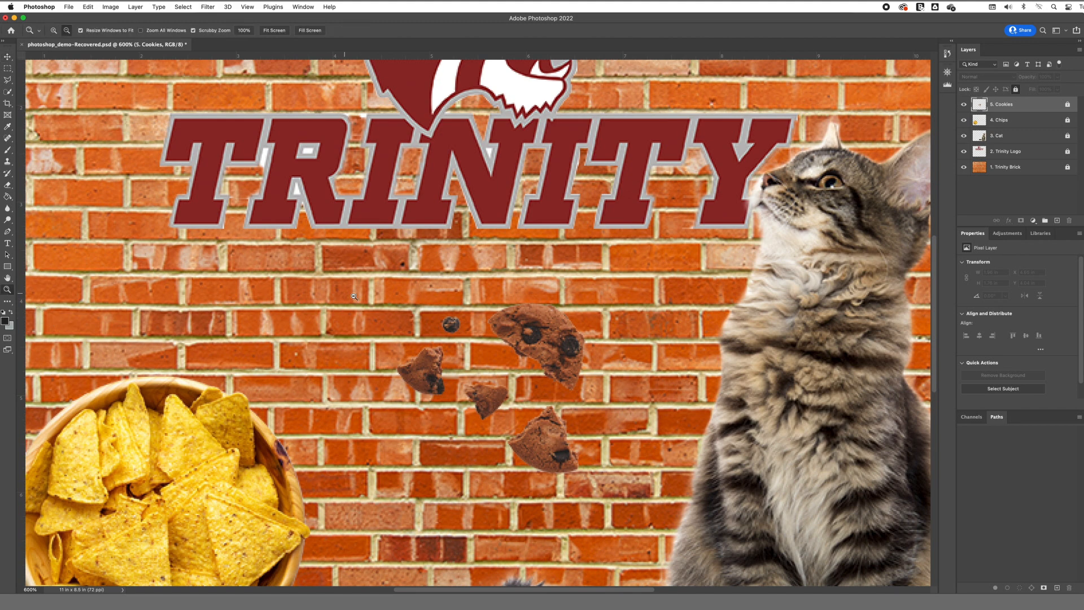
pyautogui.click(358, 298)
pyautogui.click(358, 298)
pyautogui.click(358, 297)
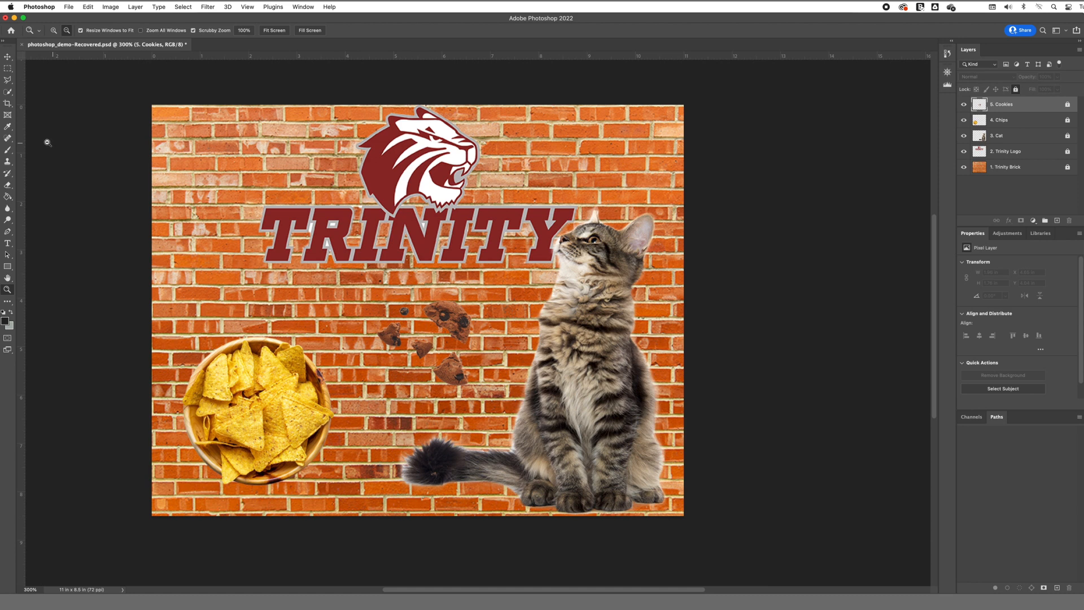
pyautogui.click(7, 103)
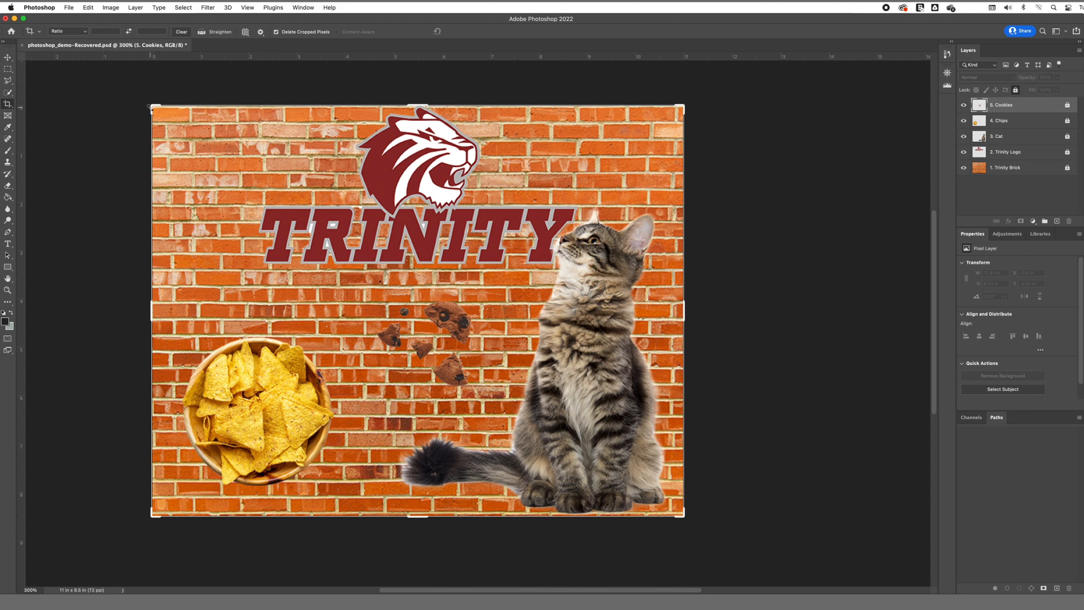
pyautogui.moveTo(151, 107)
pyautogui.mouseDown()
pyautogui.moveTo(159, 119)
pyautogui.moveTo(165, 106)
pyautogui.mouseUp()
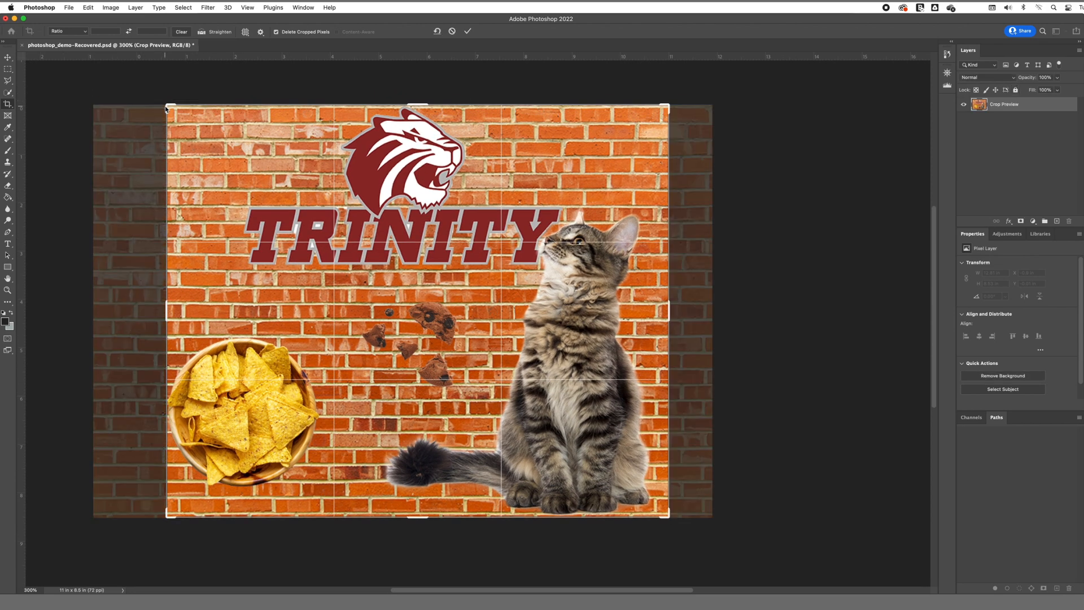
pyautogui.press('Return')
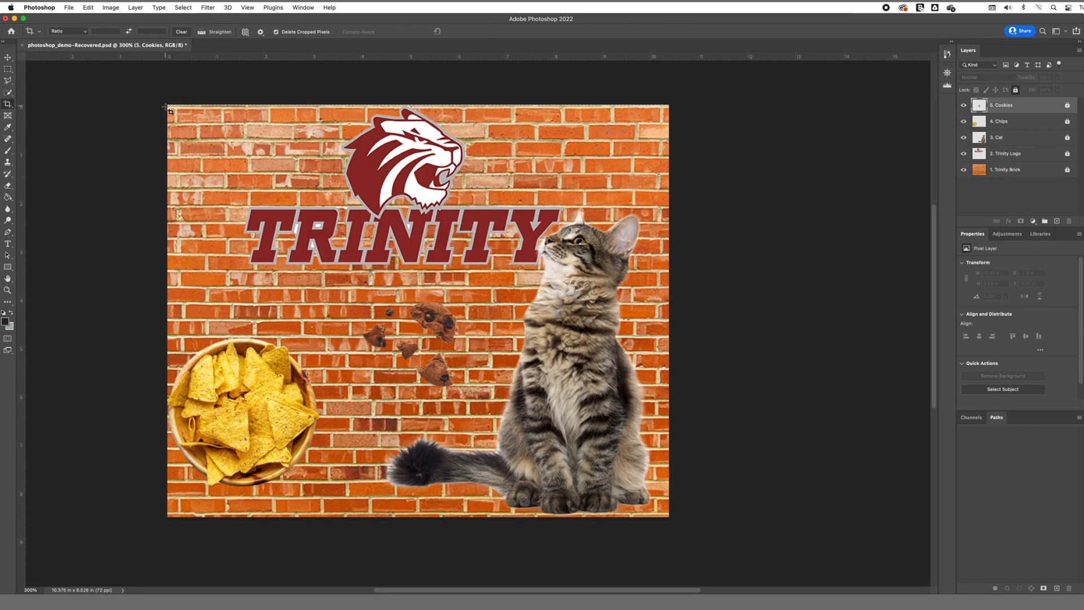
pyautogui.press('v')
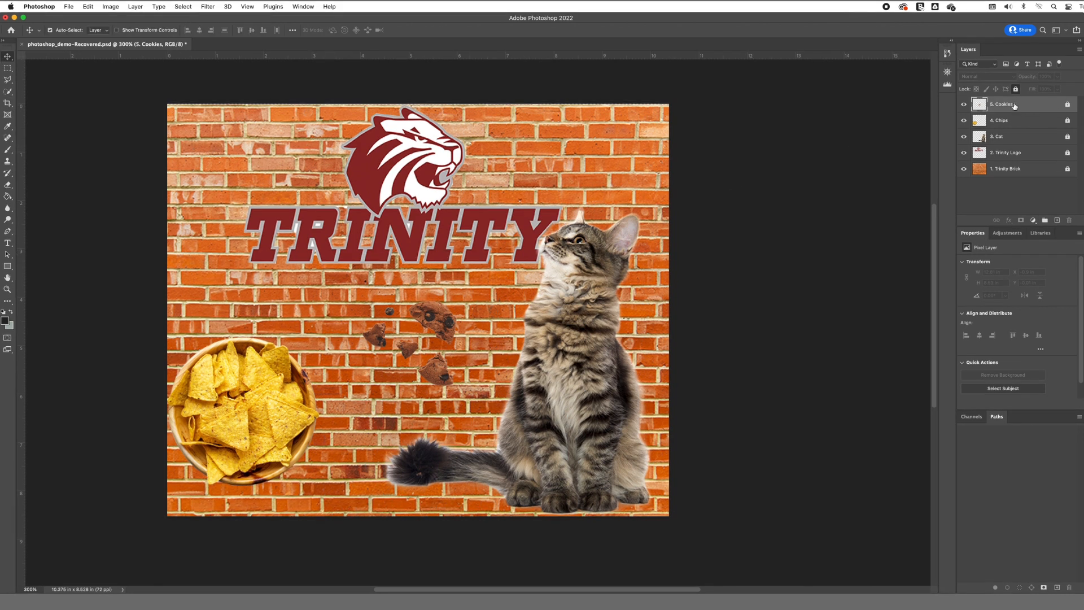
# Step: Add a Levels adjustment layer with input black point 14 and white point 235
pyautogui.click(1034, 220)
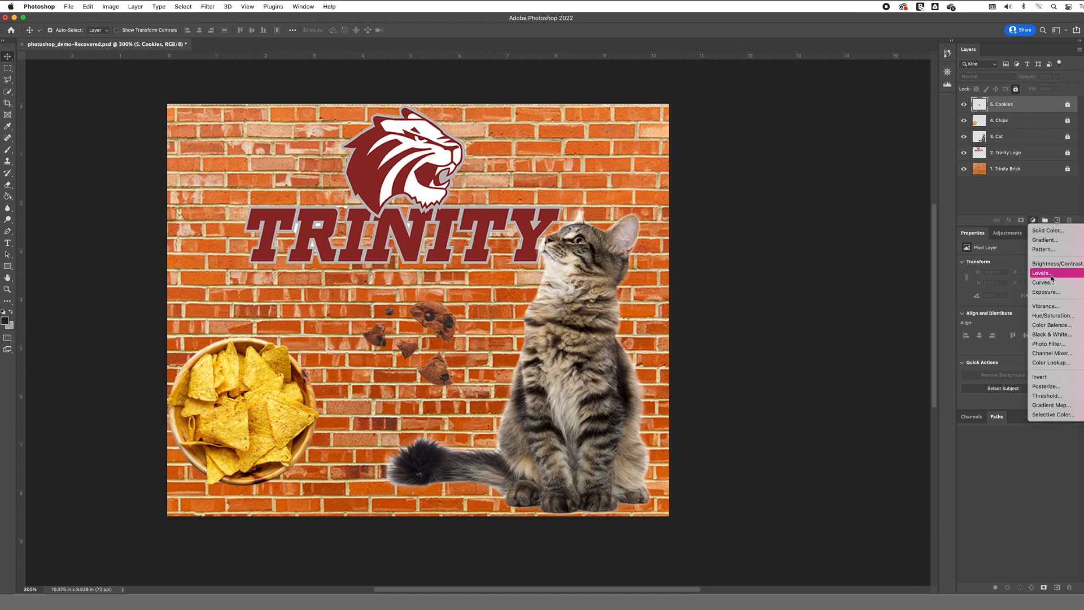
pyautogui.click(1042, 274)
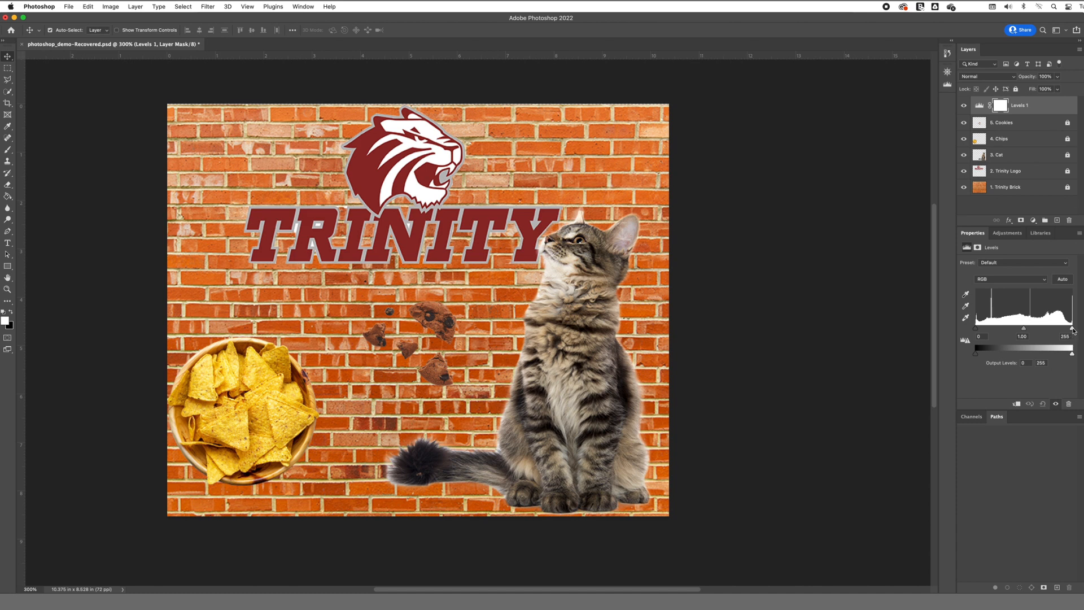
pyautogui.moveTo(1073, 329); pyautogui.dragTo(1065, 328)
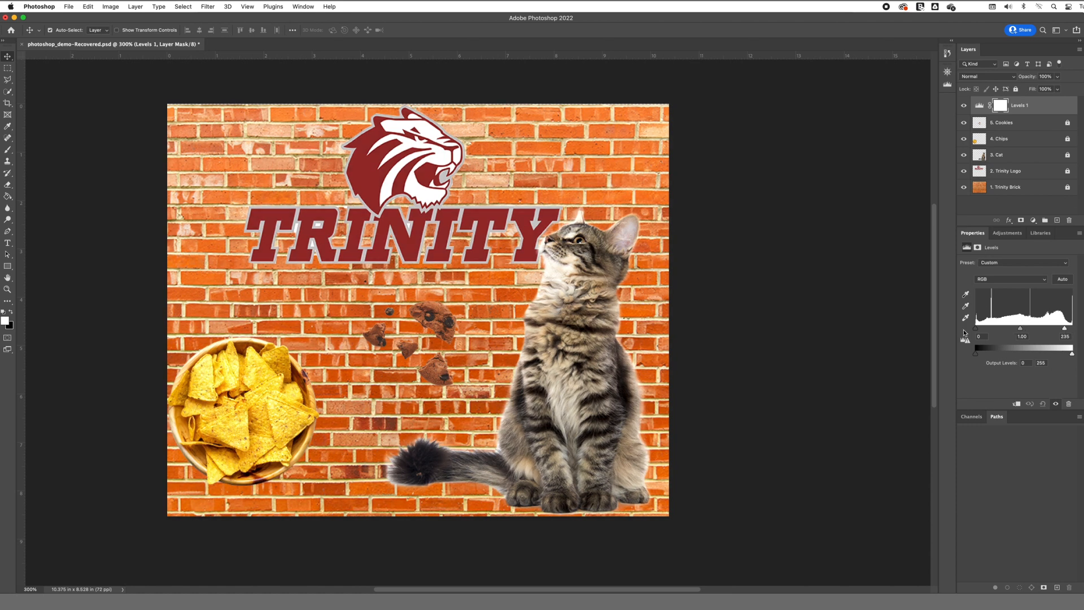
pyautogui.moveTo(976, 328); pyautogui.dragTo(981, 330)
# Step: Clip the Levels adjustment layer to the Cookies layer as a clipping mask
pyautogui.click(1054, 107)
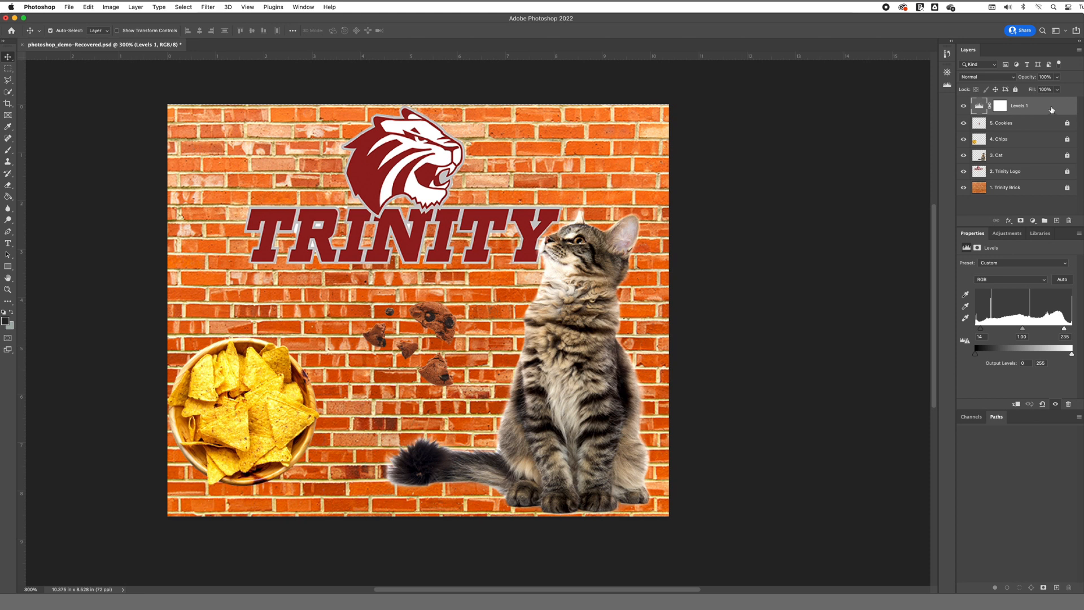
pyautogui.rightClick(1036, 102)
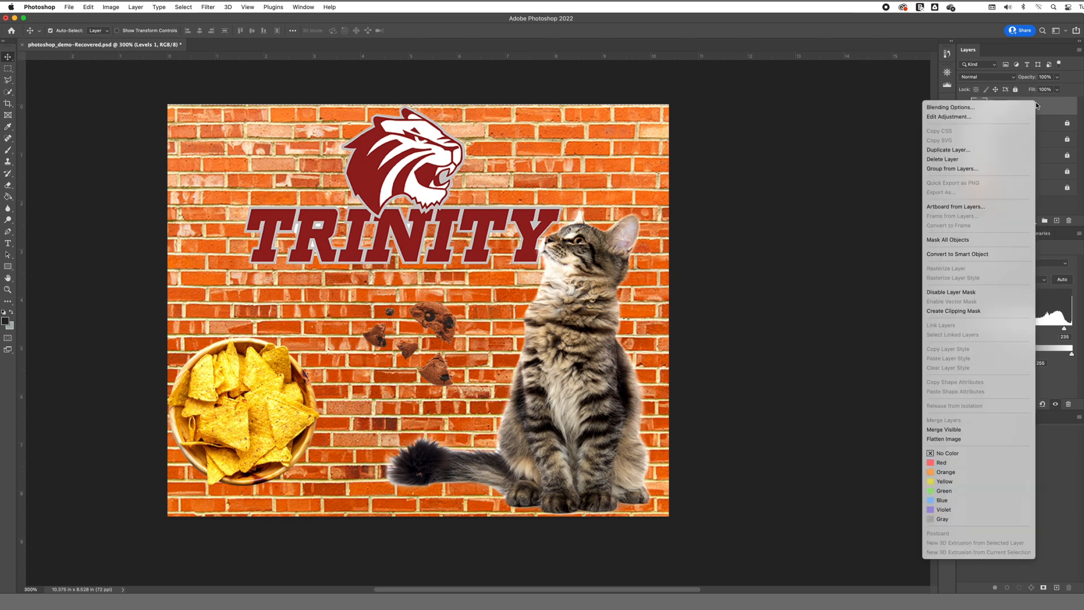
pyautogui.click(945, 311)
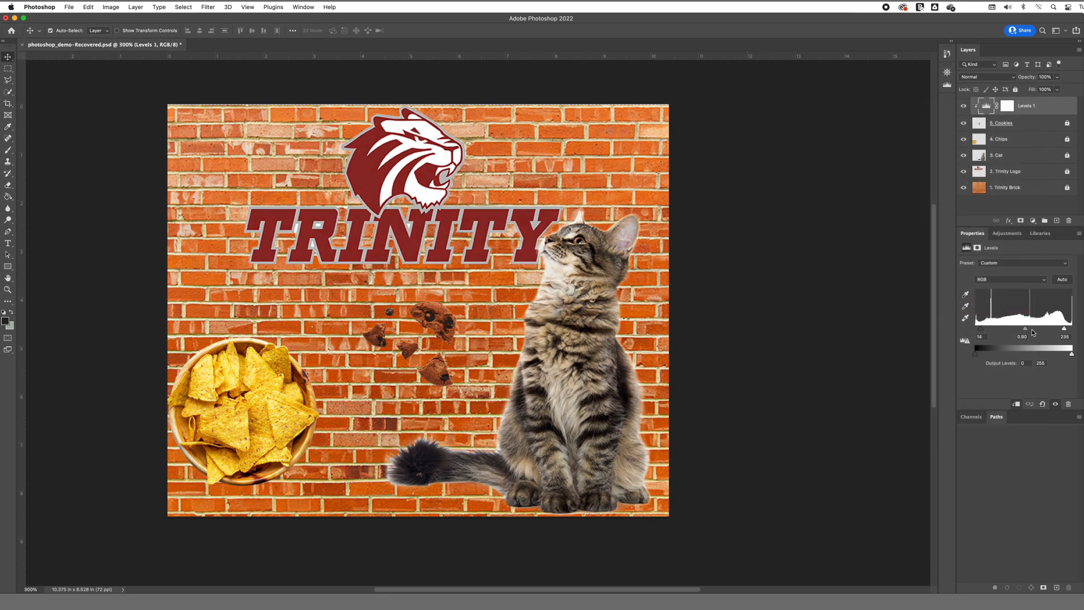
pyautogui.click(353, 234)
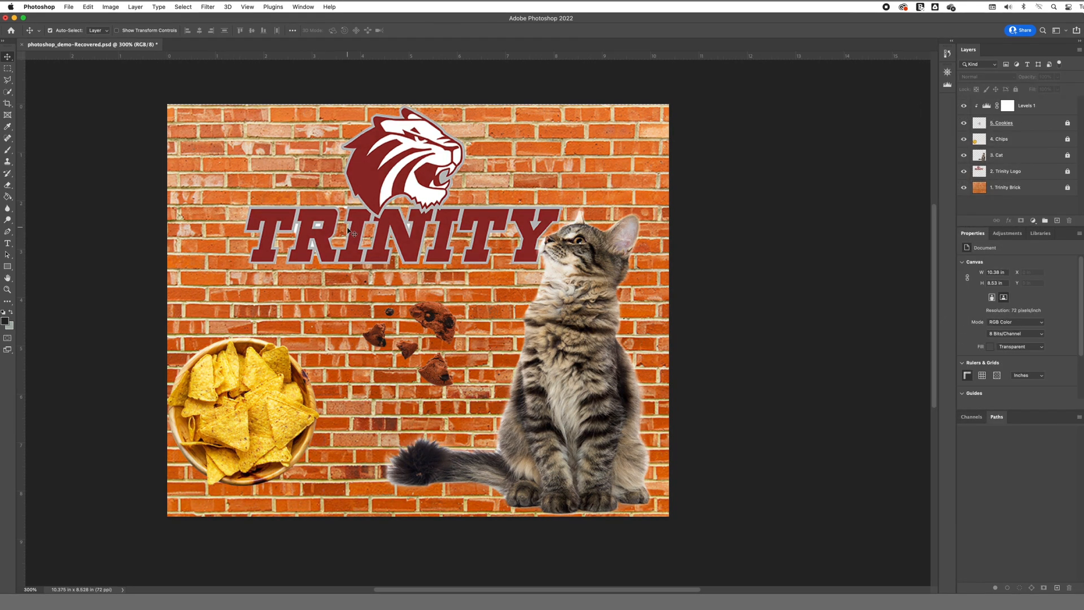
# Step: Save a copy of the composition as a PNG file in Downloads
pyautogui.click(68, 7)
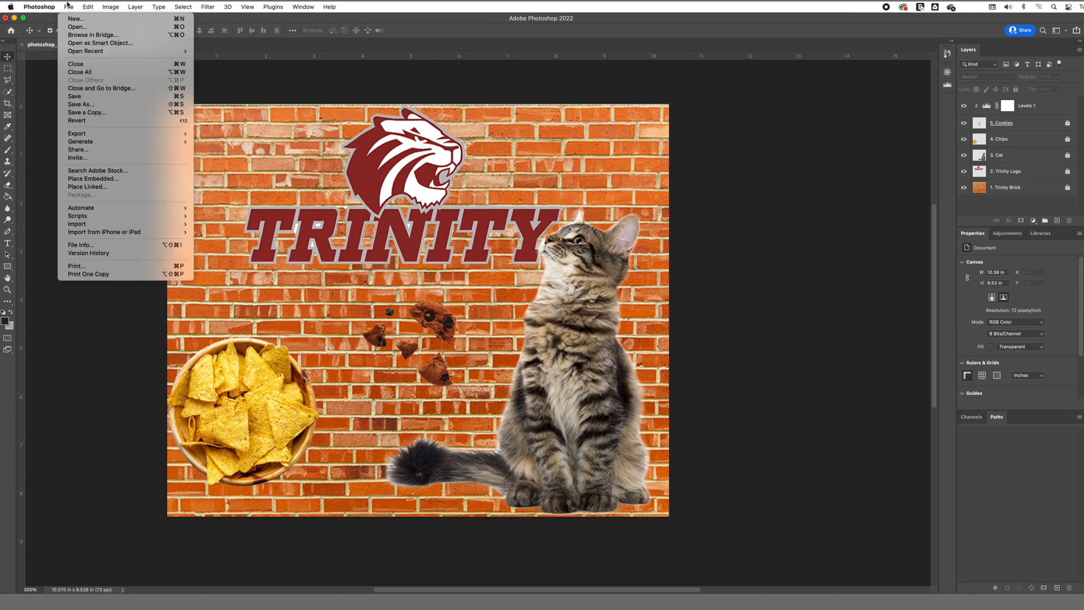
pyautogui.click(82, 97)
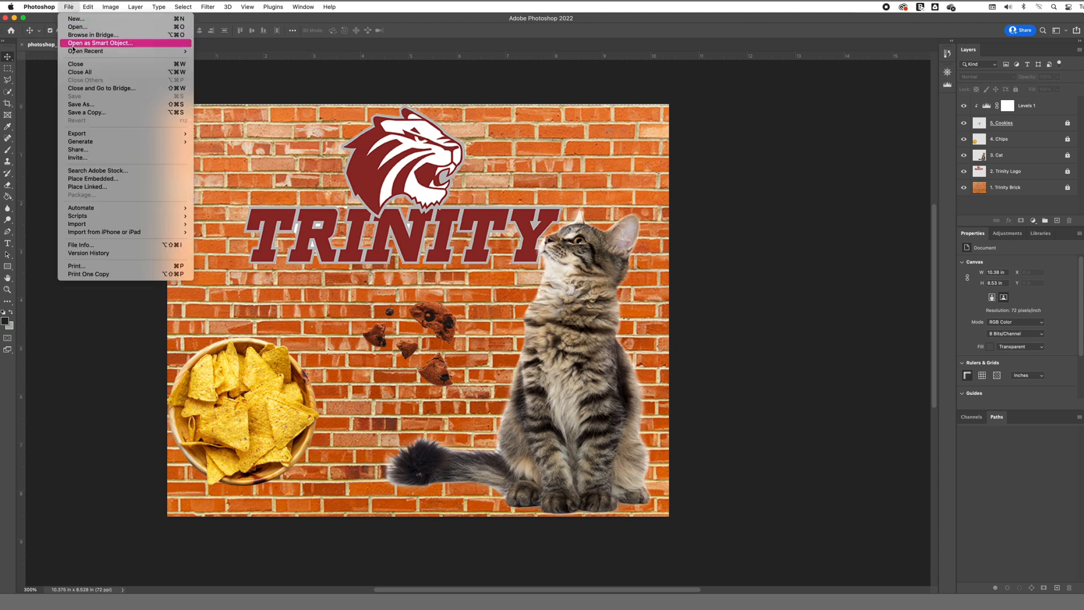
pyautogui.click(79, 105)
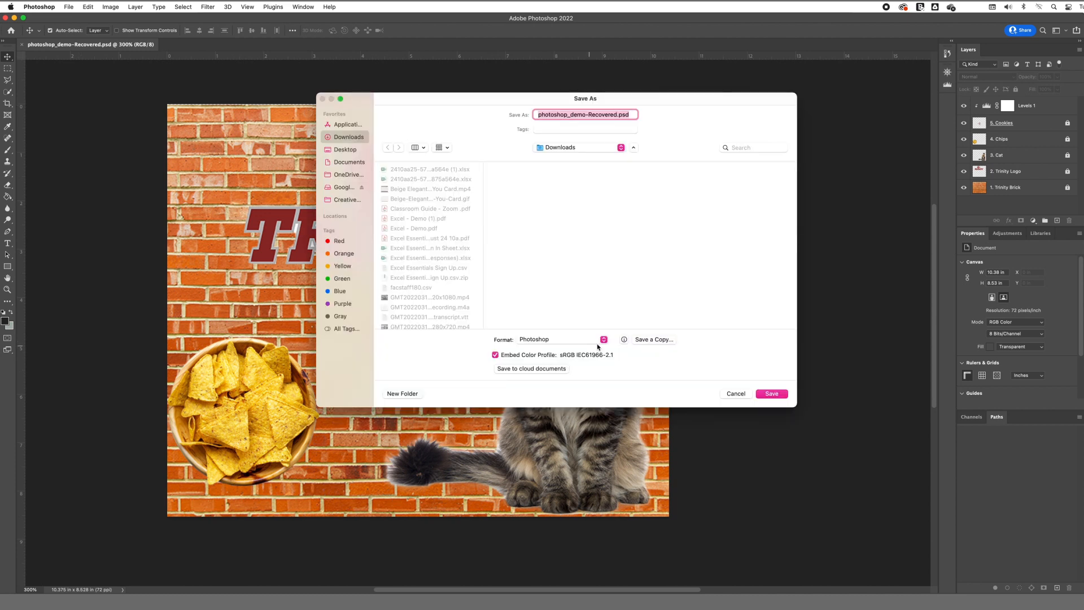
pyautogui.click(646, 340)
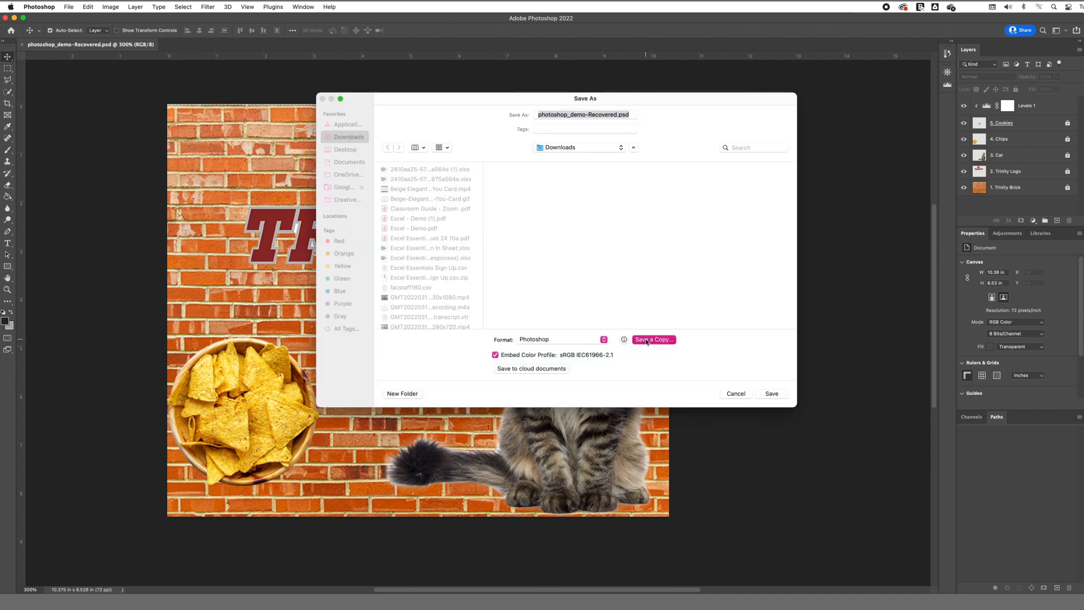
pyautogui.click(594, 302)
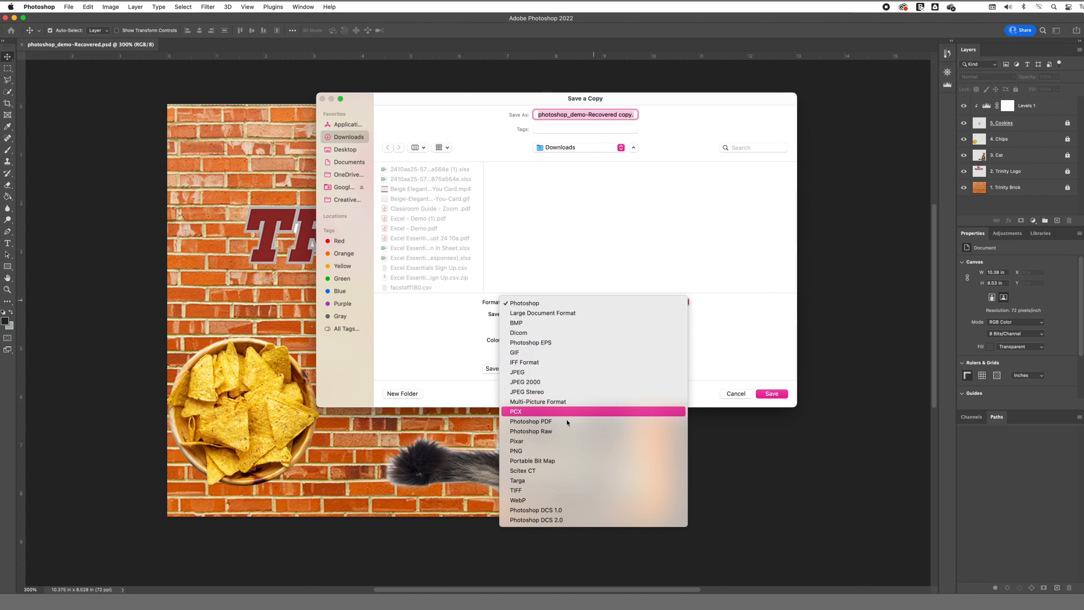
pyautogui.click(557, 450)
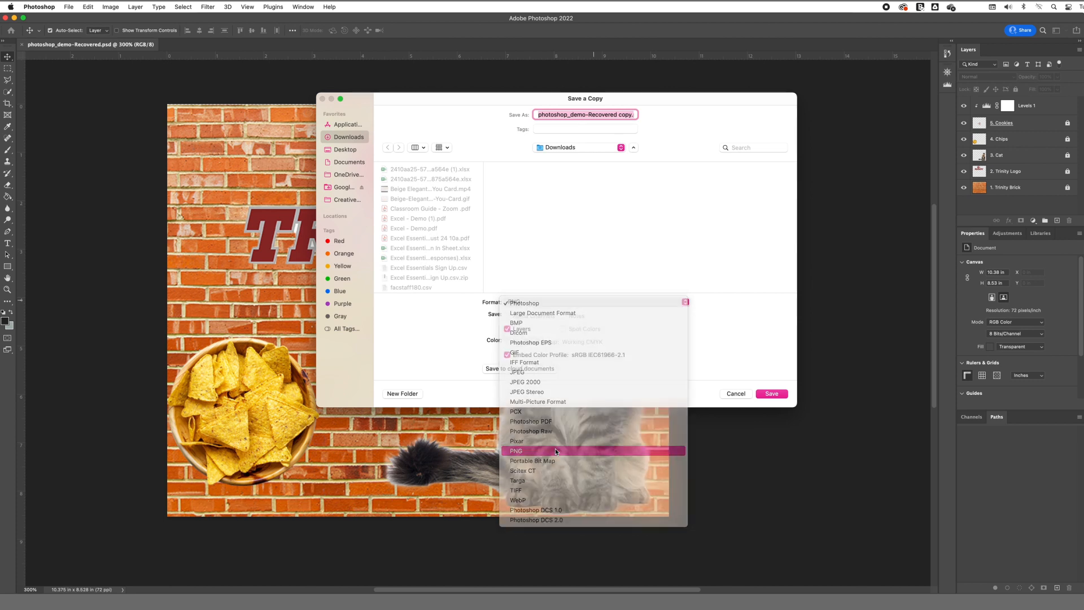
pyautogui.click(781, 395)
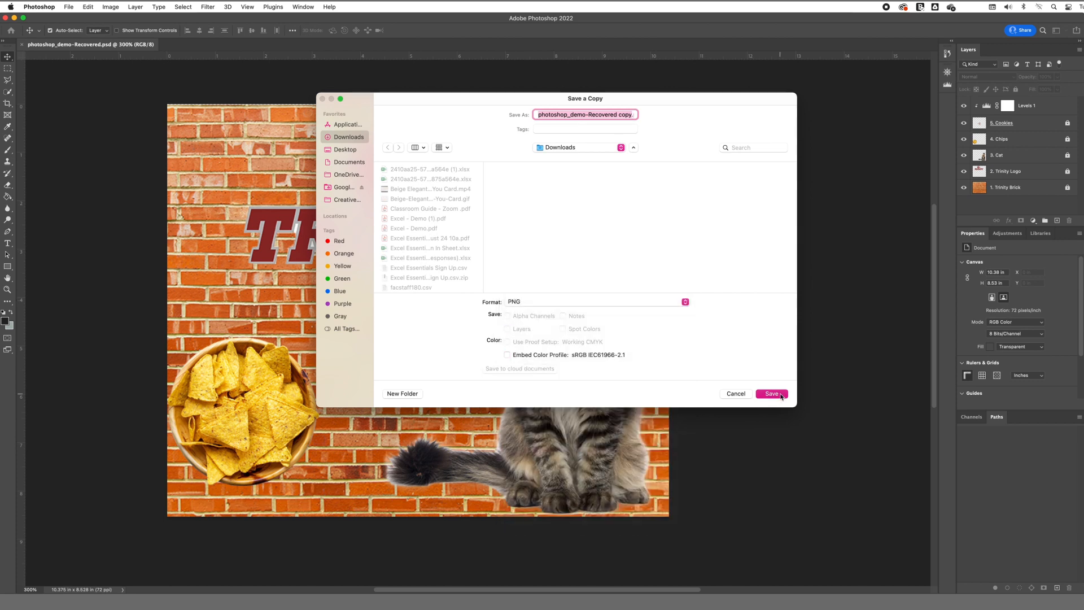